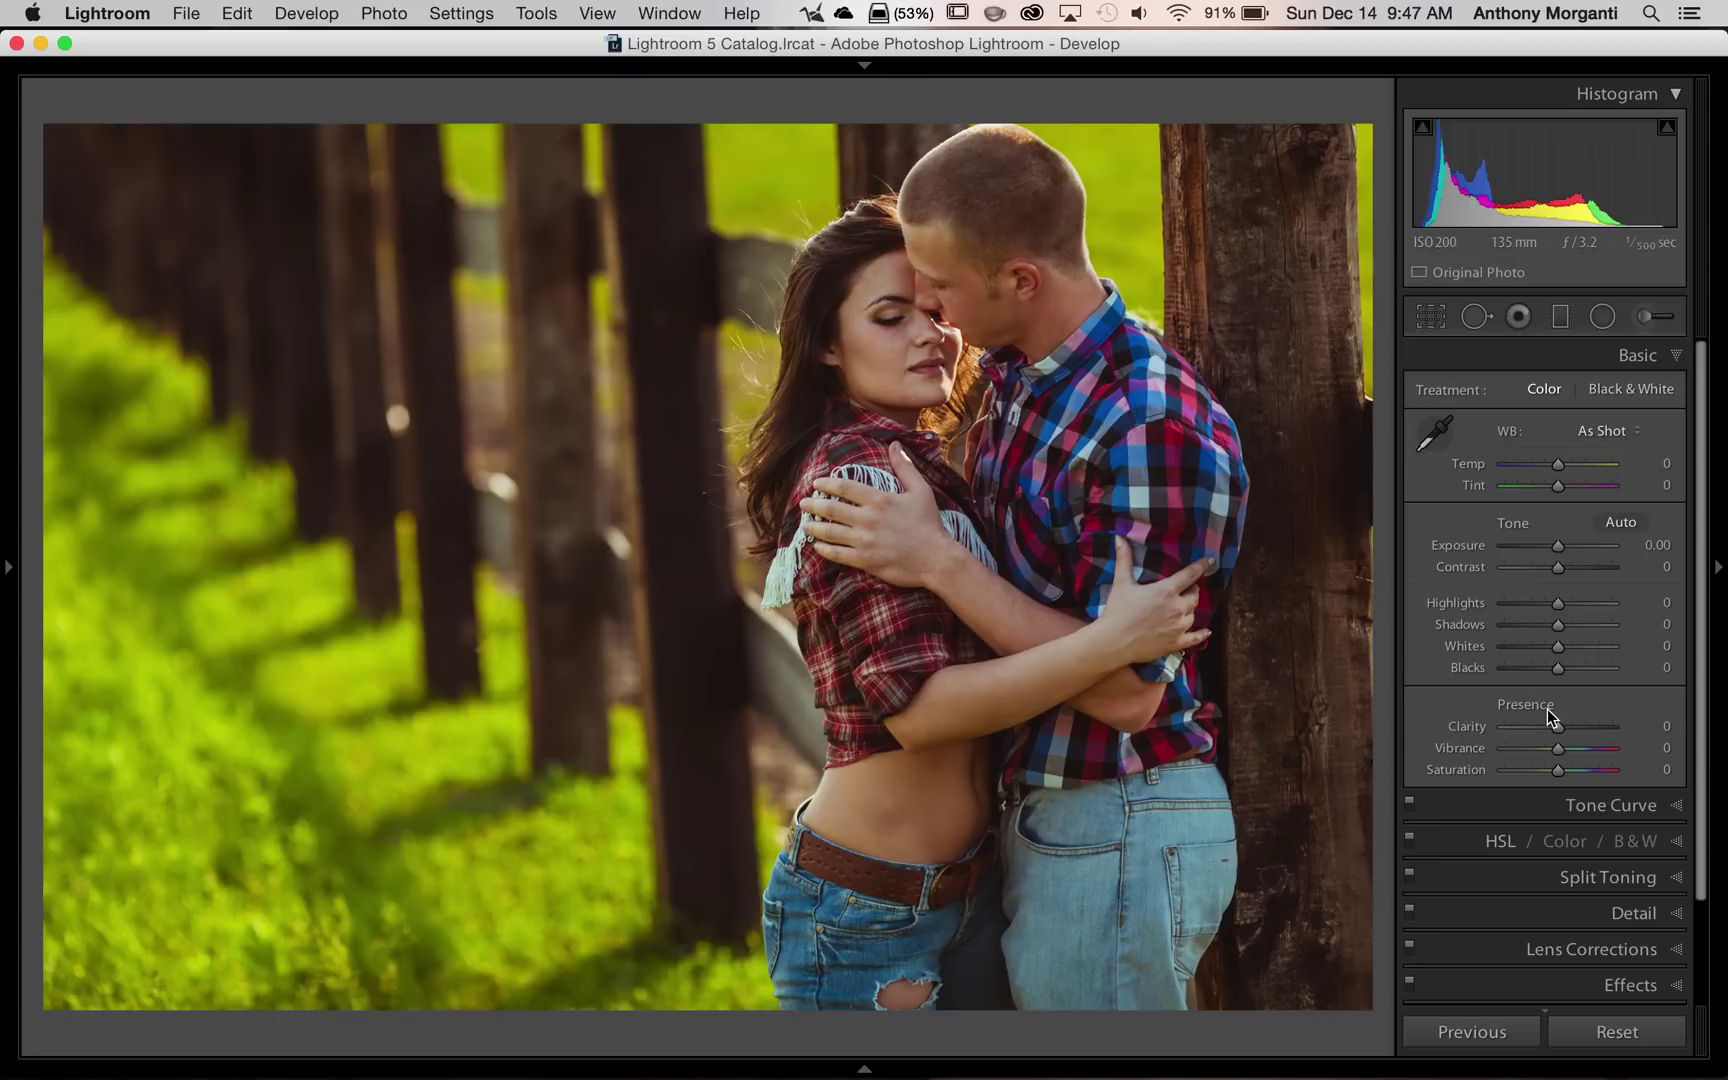
# Try softening the whole photo with Clarity at −100 and reset it to the default
pyautogui.moveTo(1561, 728); pyautogui.dragTo(1480, 730)
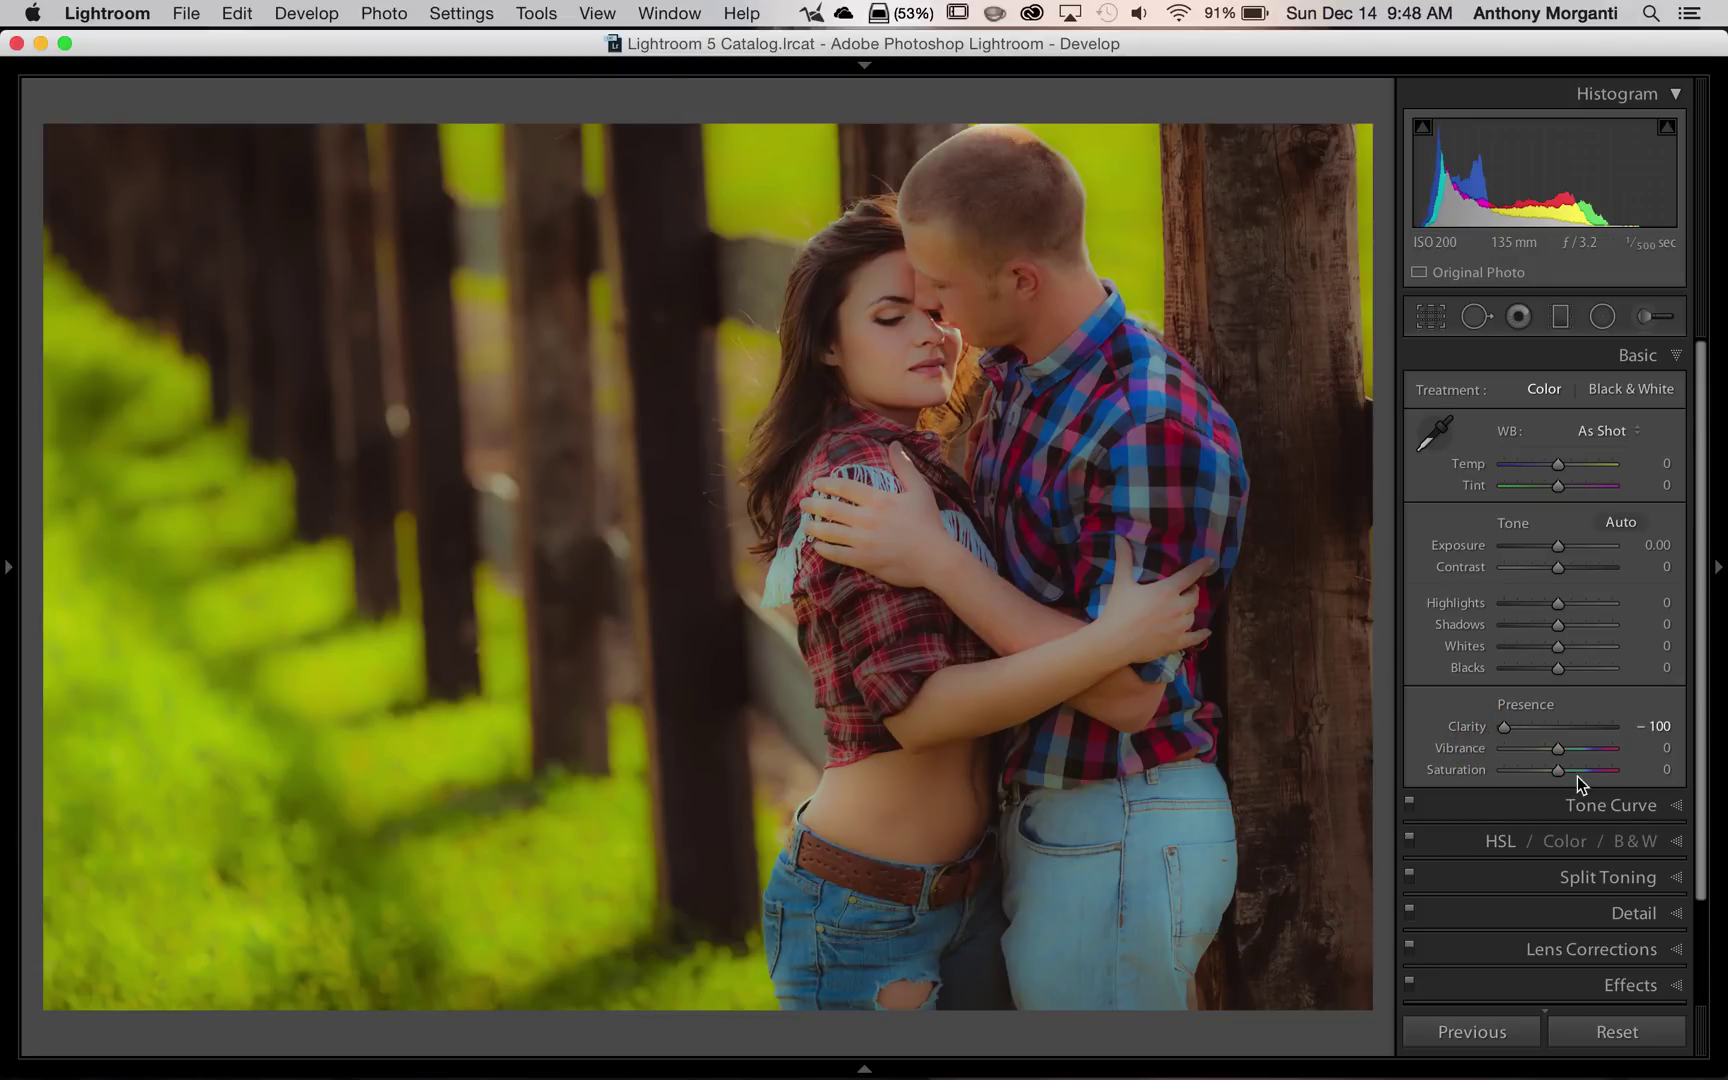
pyautogui.doubleClick(1520, 731)
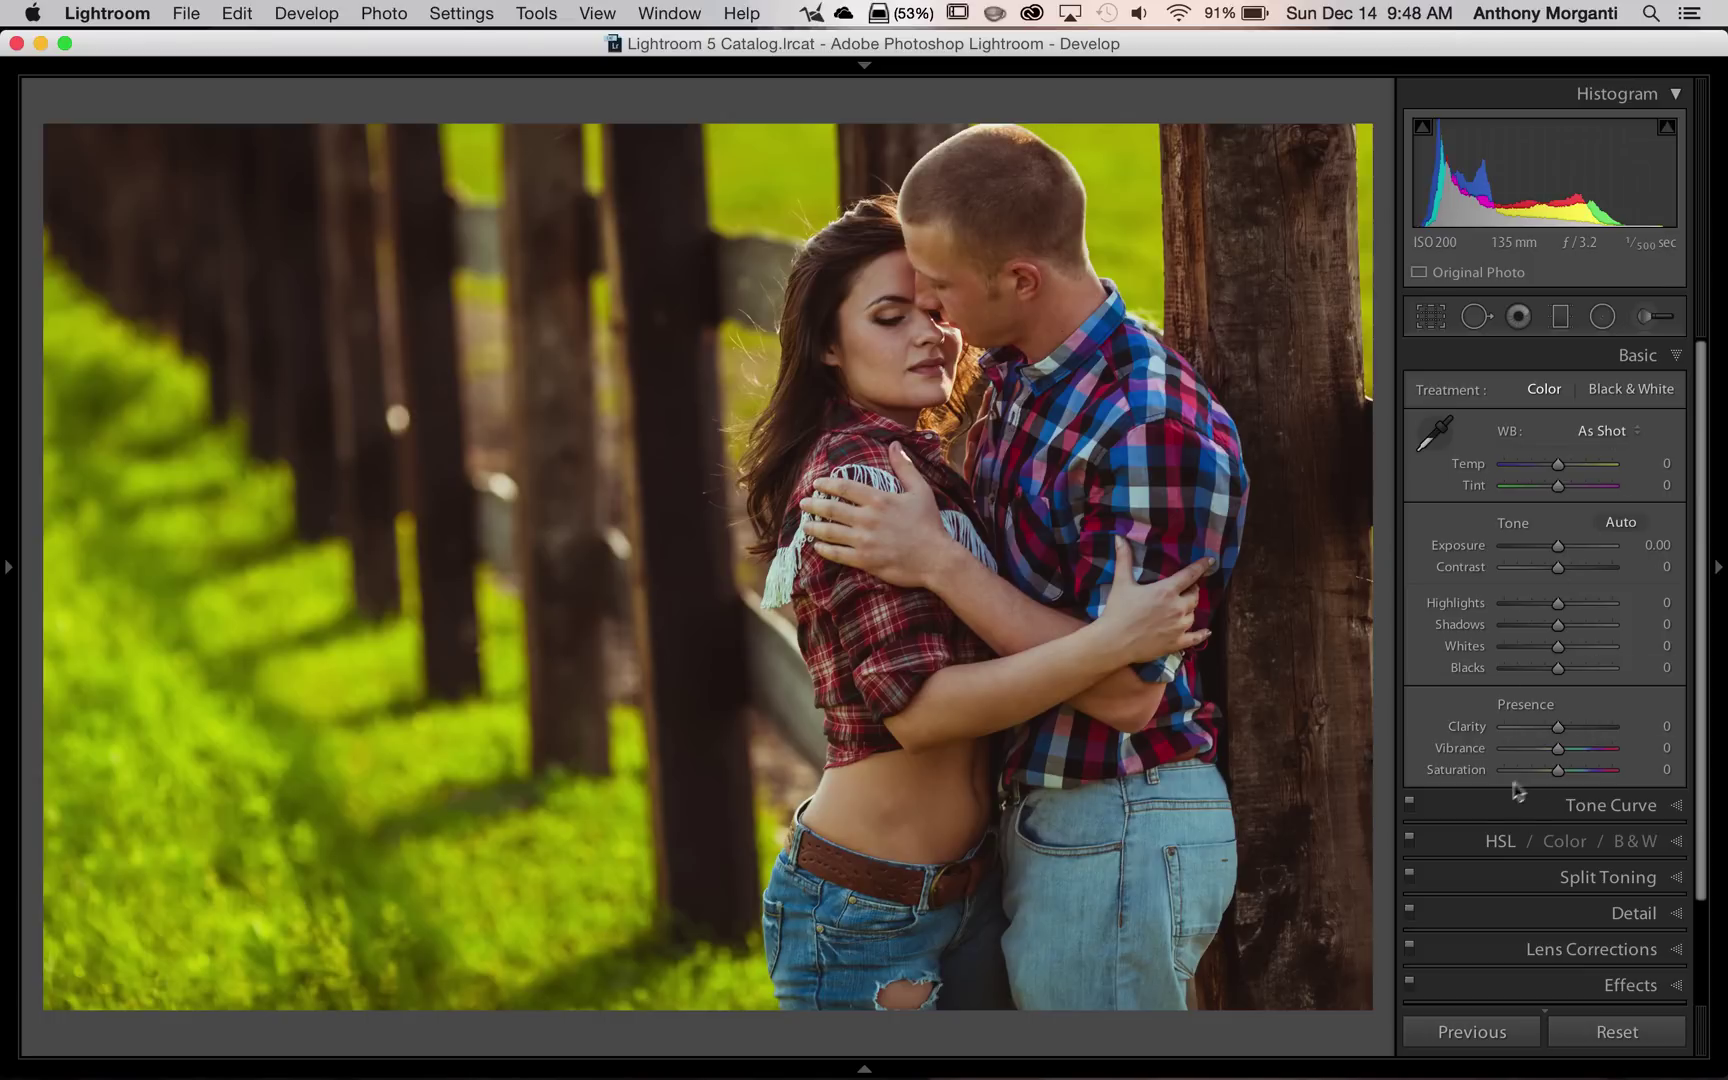
# Try removing the photo's color with Saturation at −100 and with the Black & White treatment, restoring full color
pyautogui.moveTo(1558, 770); pyautogui.dragTo(1467, 770)
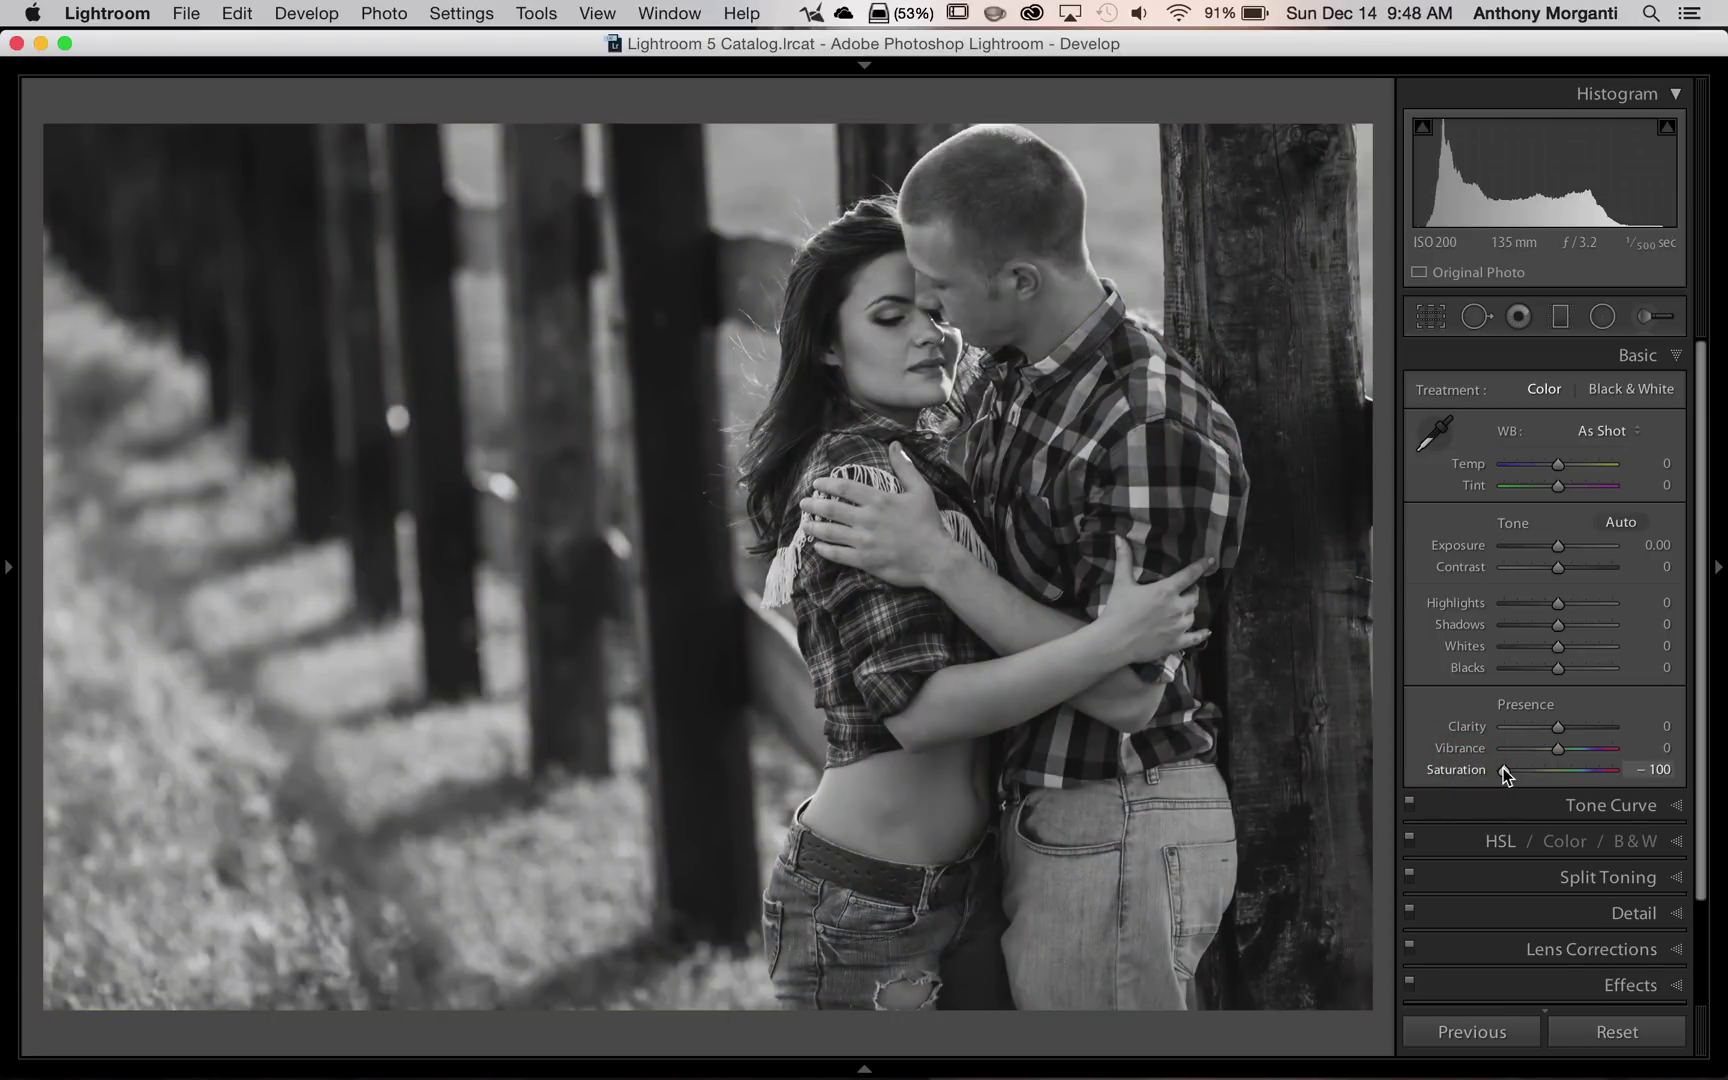
pyautogui.doubleClick(1503, 770)
pyautogui.click(1620, 388)
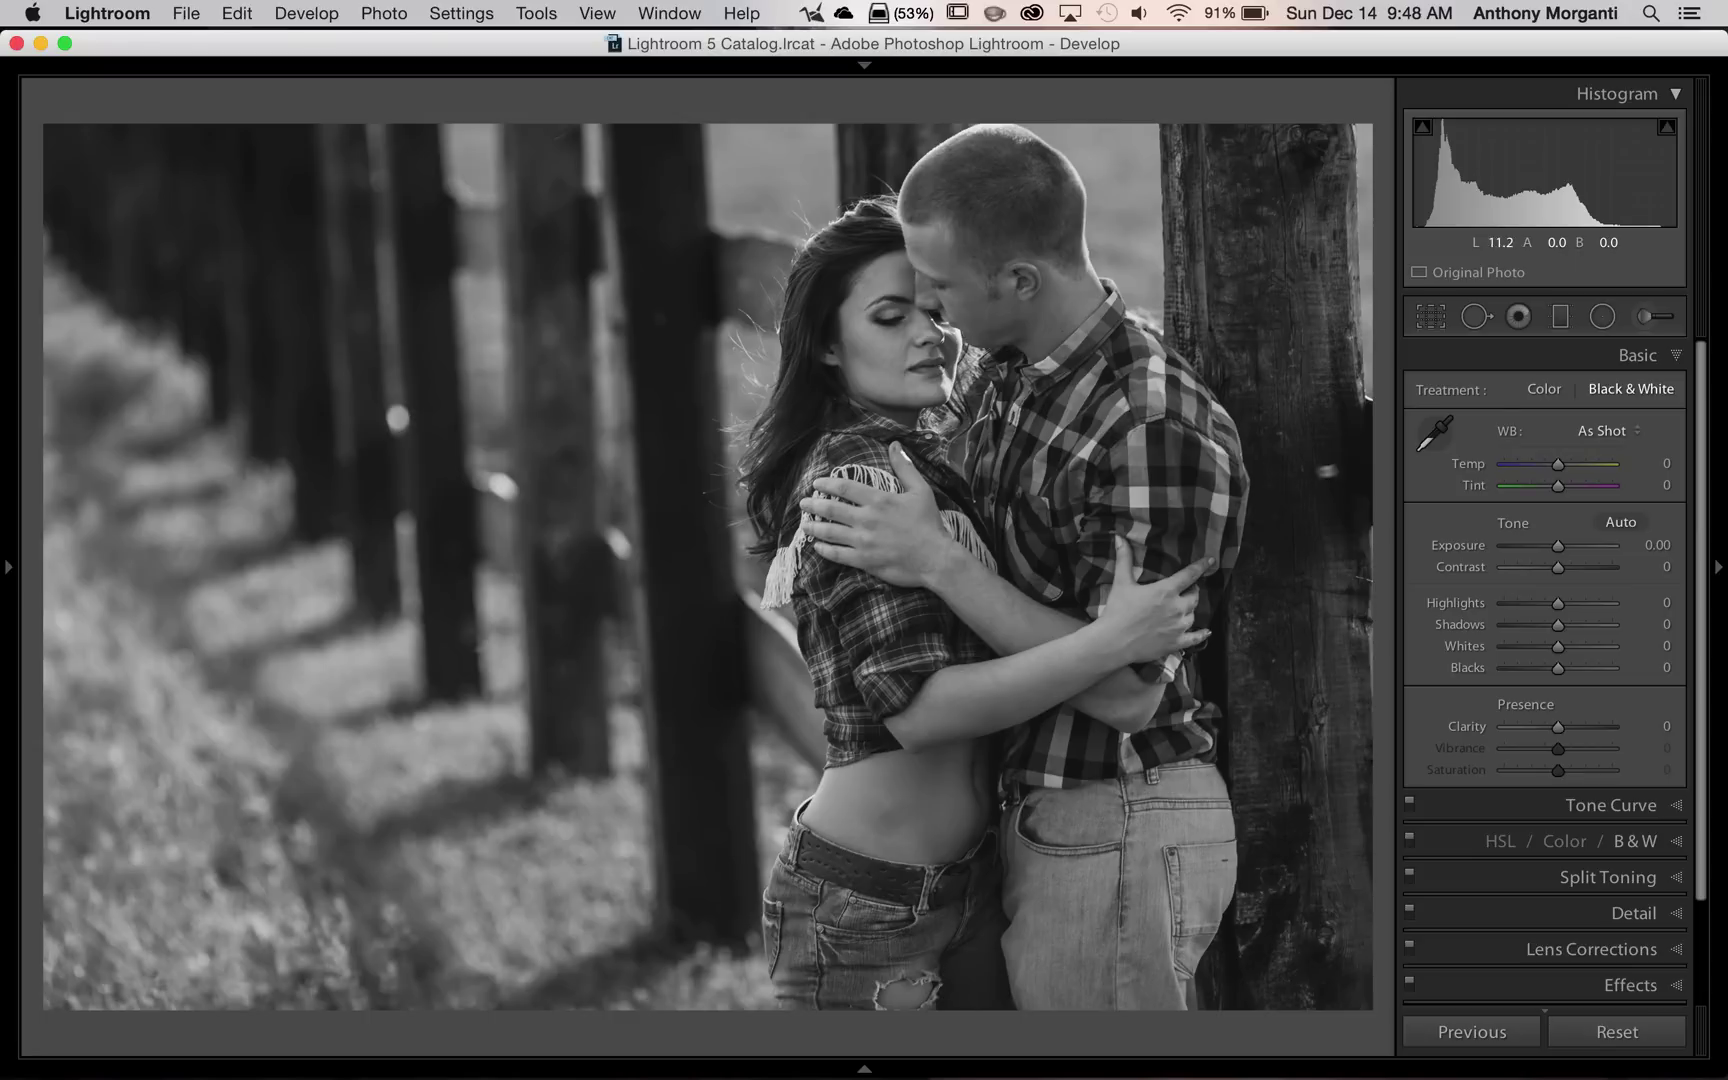
pyautogui.click(1545, 392)
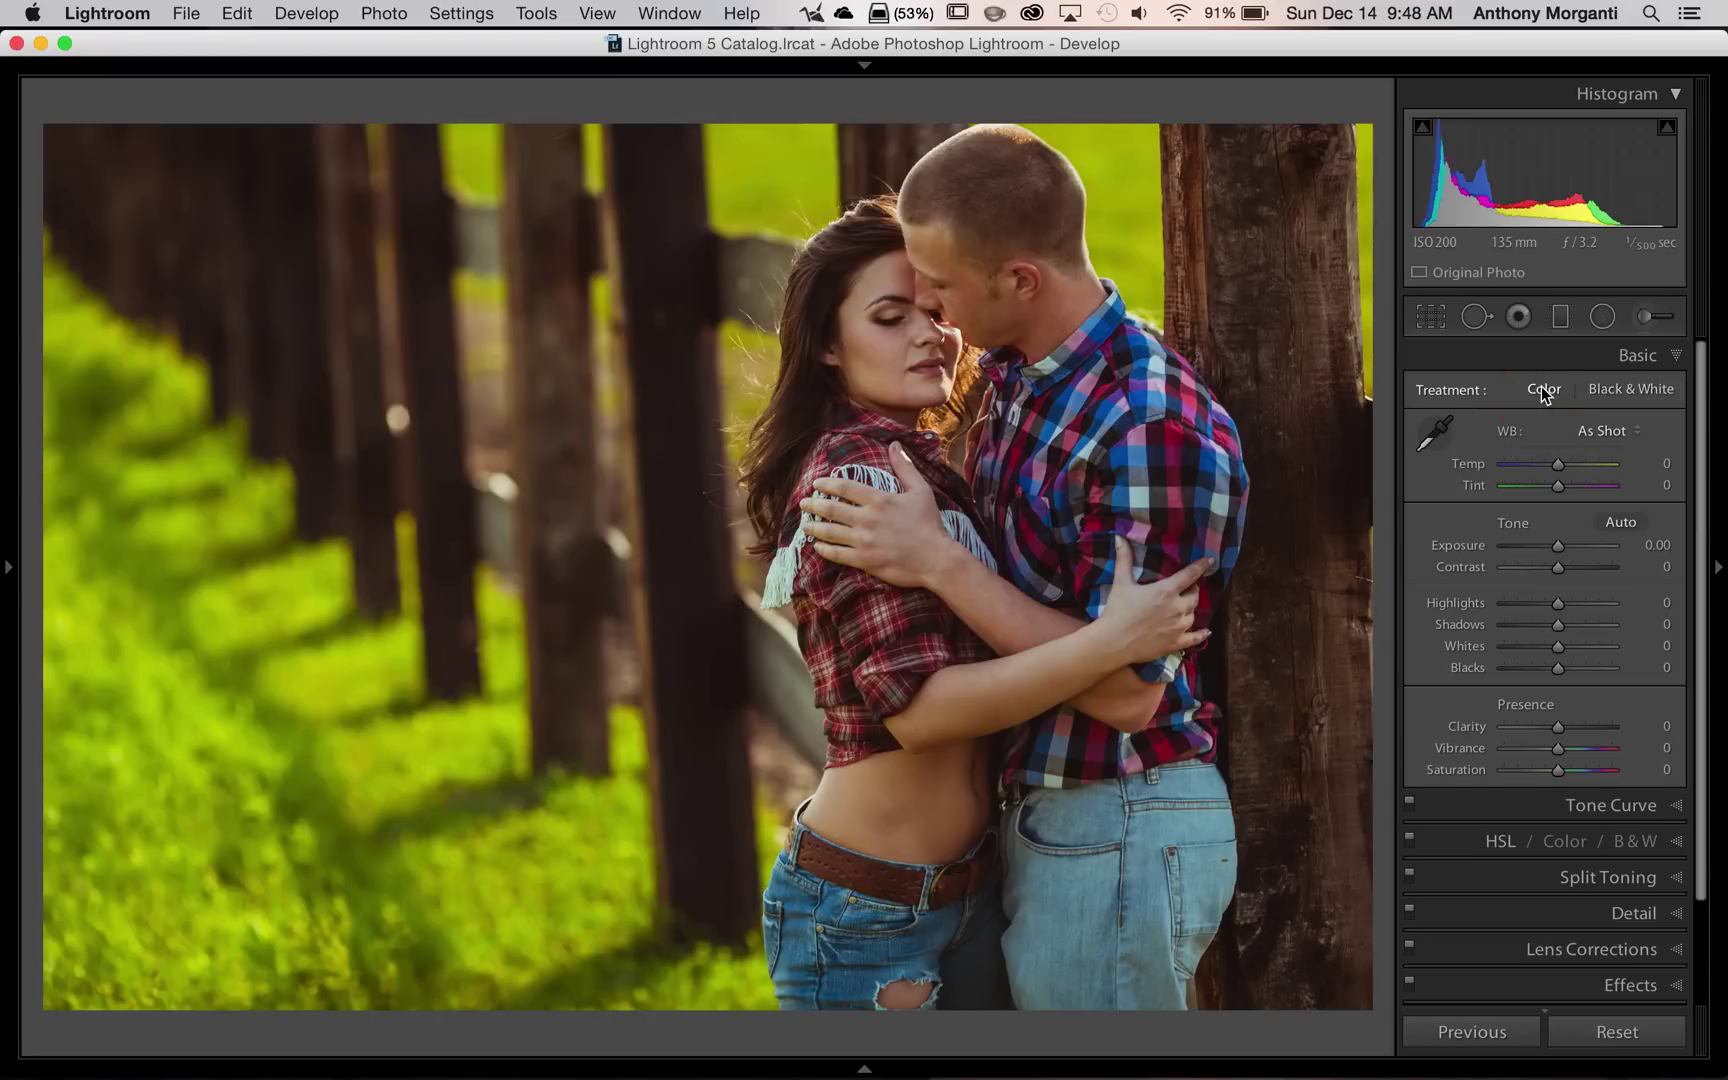
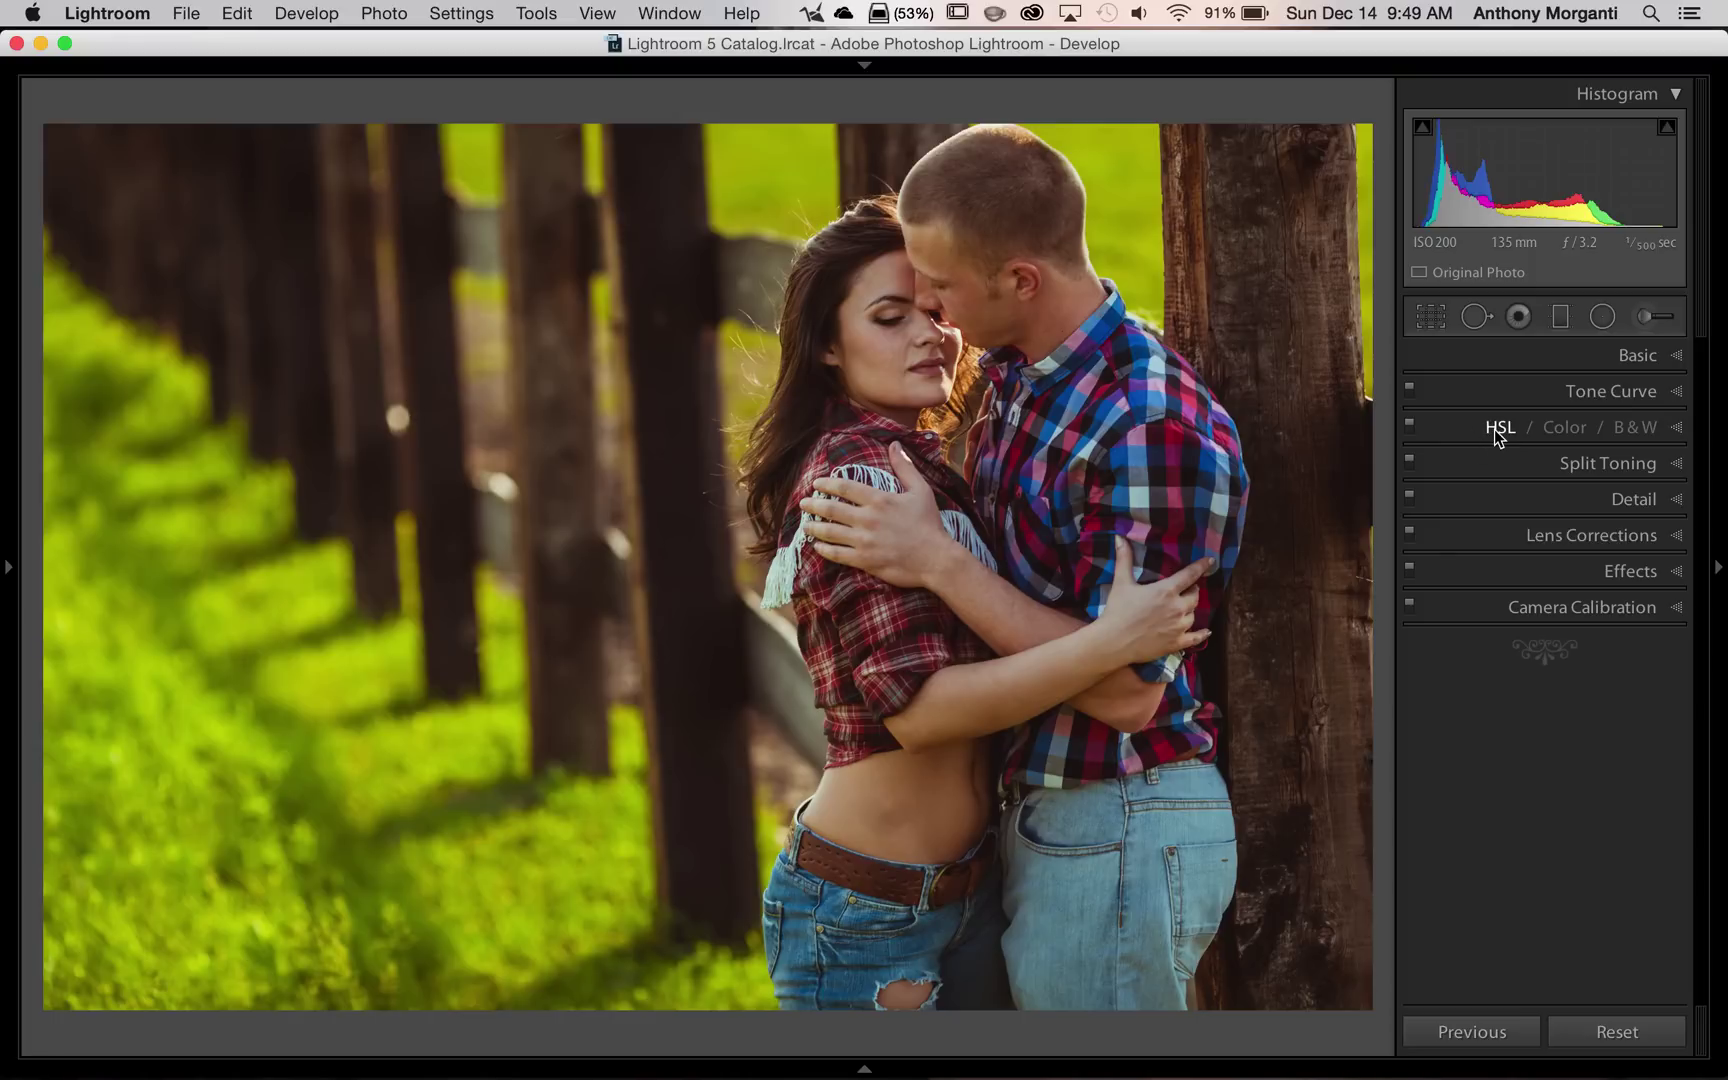
# Convert the photo to black and white through the B&W mix, keeping the automatic channel values
pyautogui.click(1676, 427)
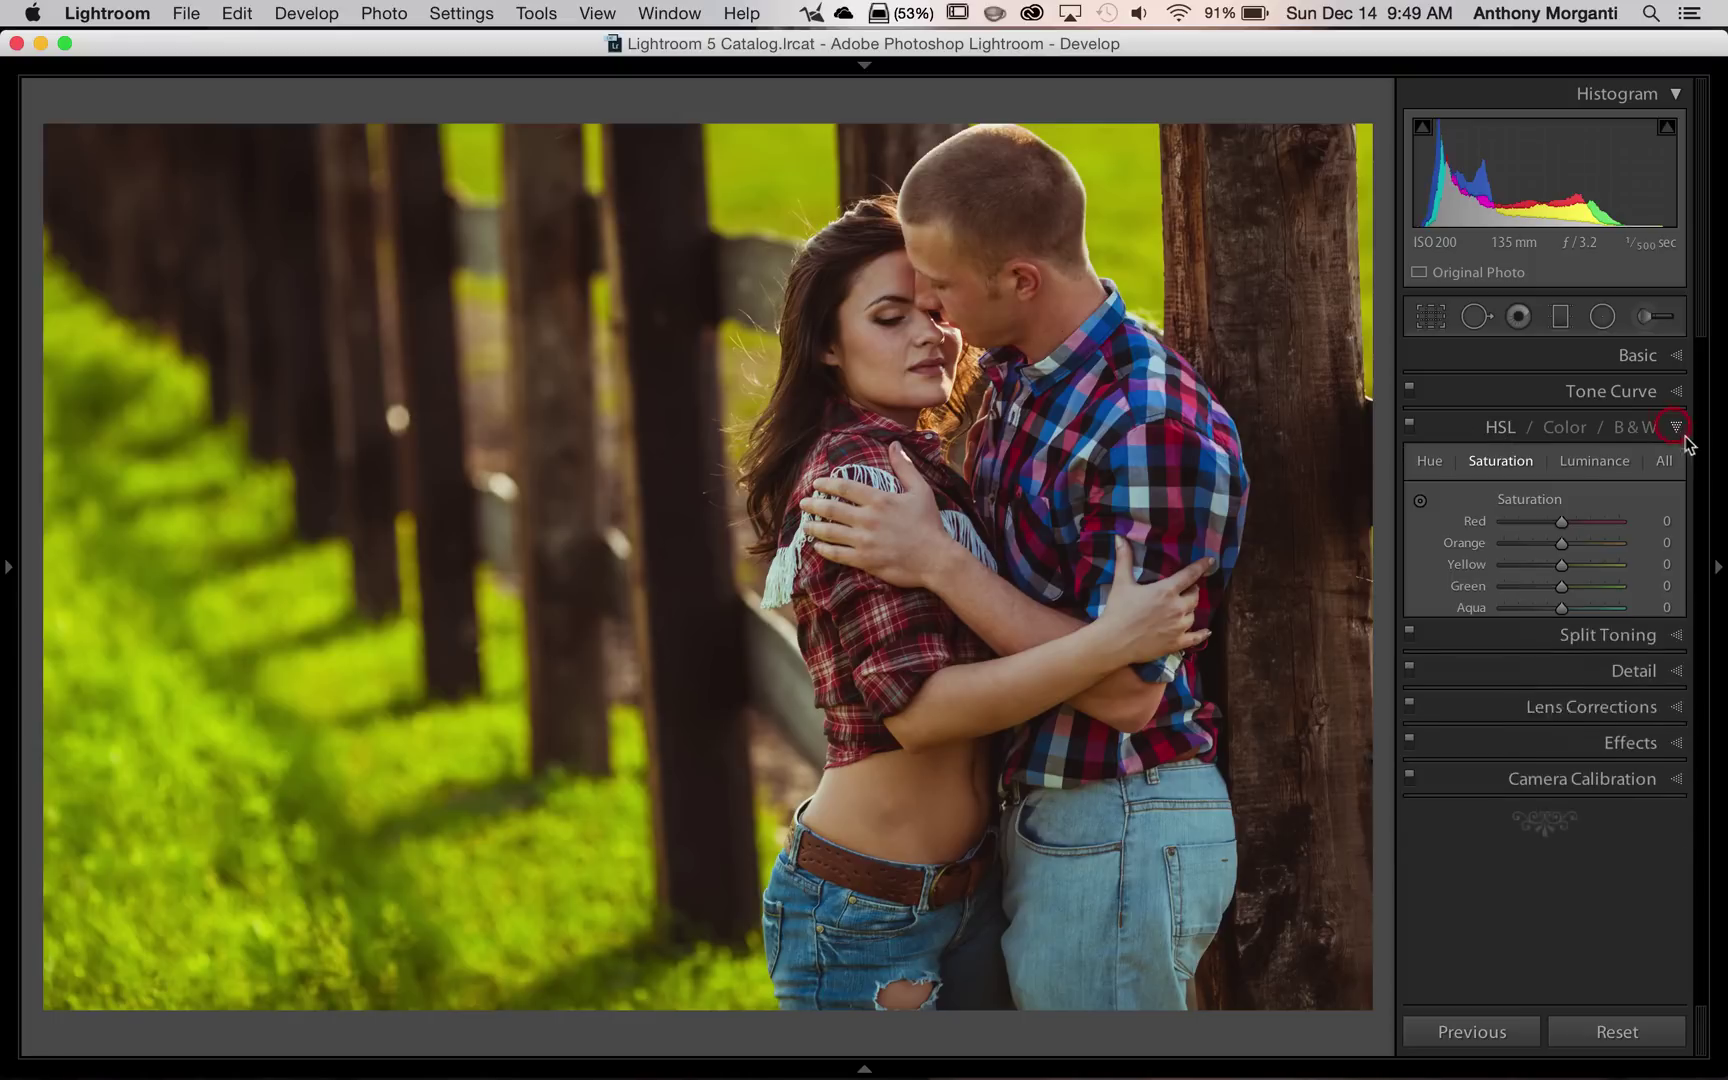
pyautogui.click(1632, 425)
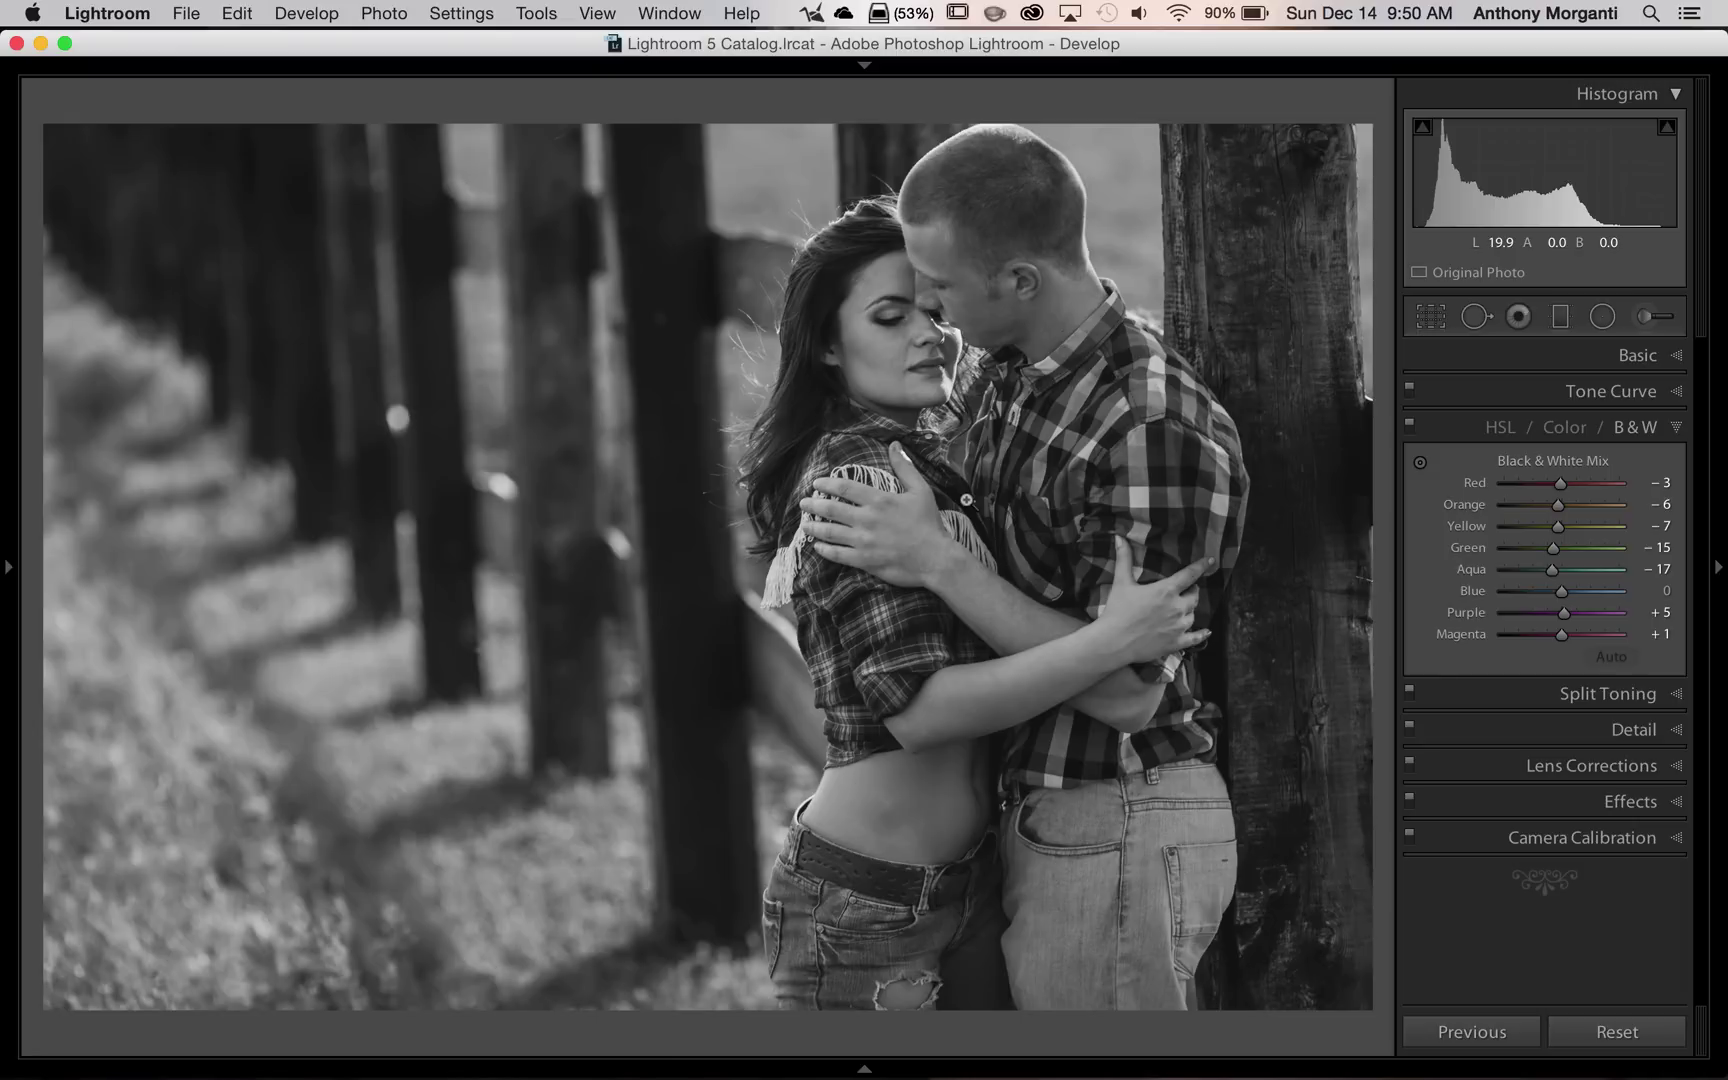
pyautogui.click(1677, 430)
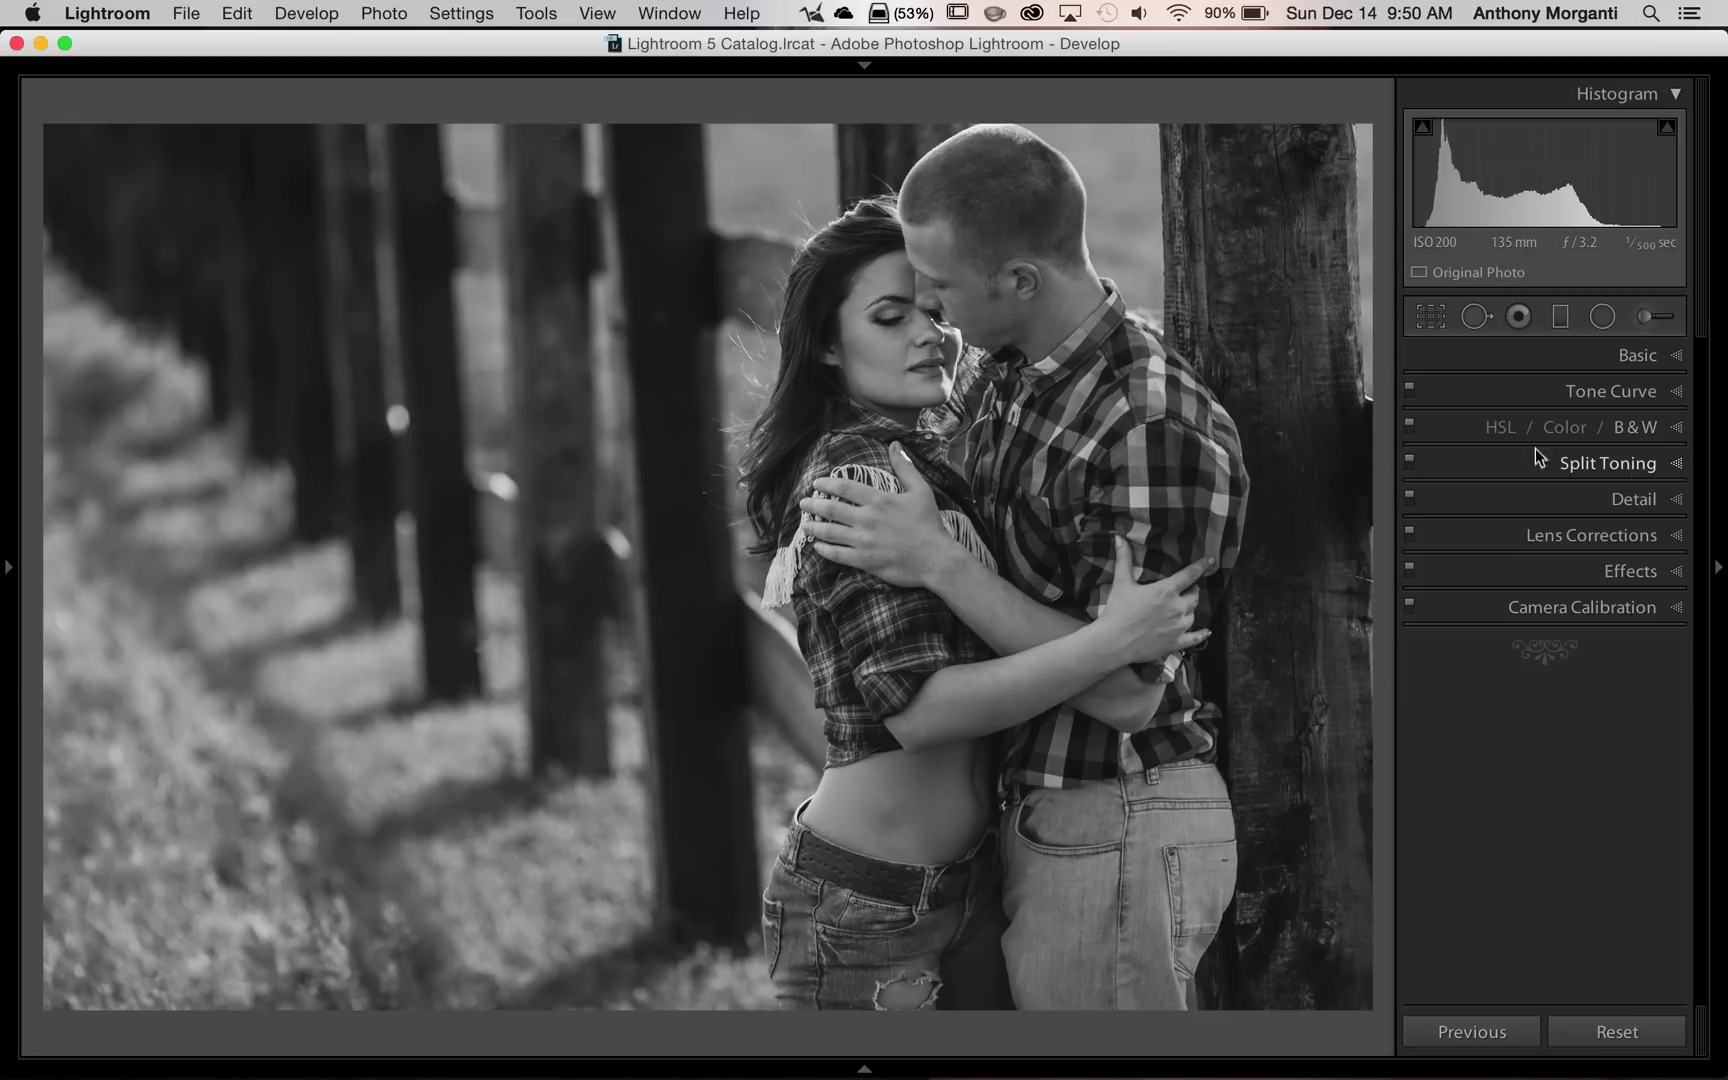
# Draw a tall elliptical radial filter, center it over the embracing couple and invert its mask
pyautogui.click(1603, 318)
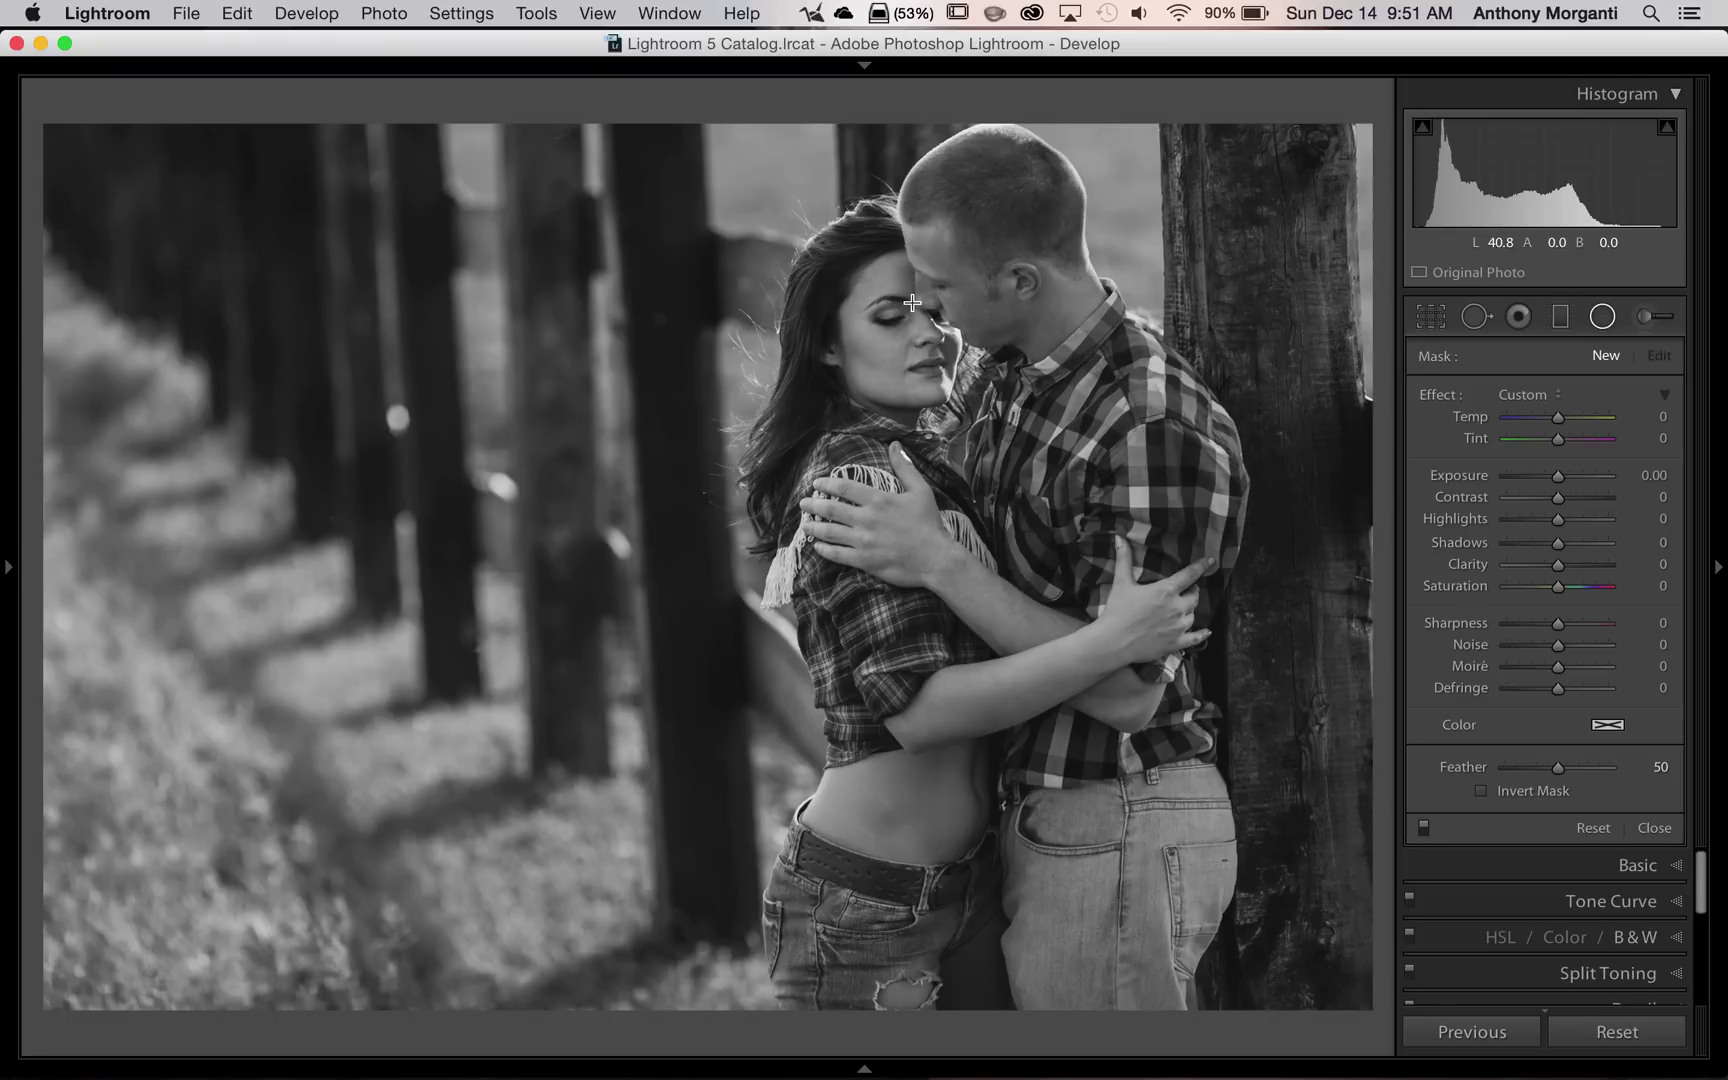
pyautogui.moveTo(913, 470); pyautogui.dragTo(1200, 858)
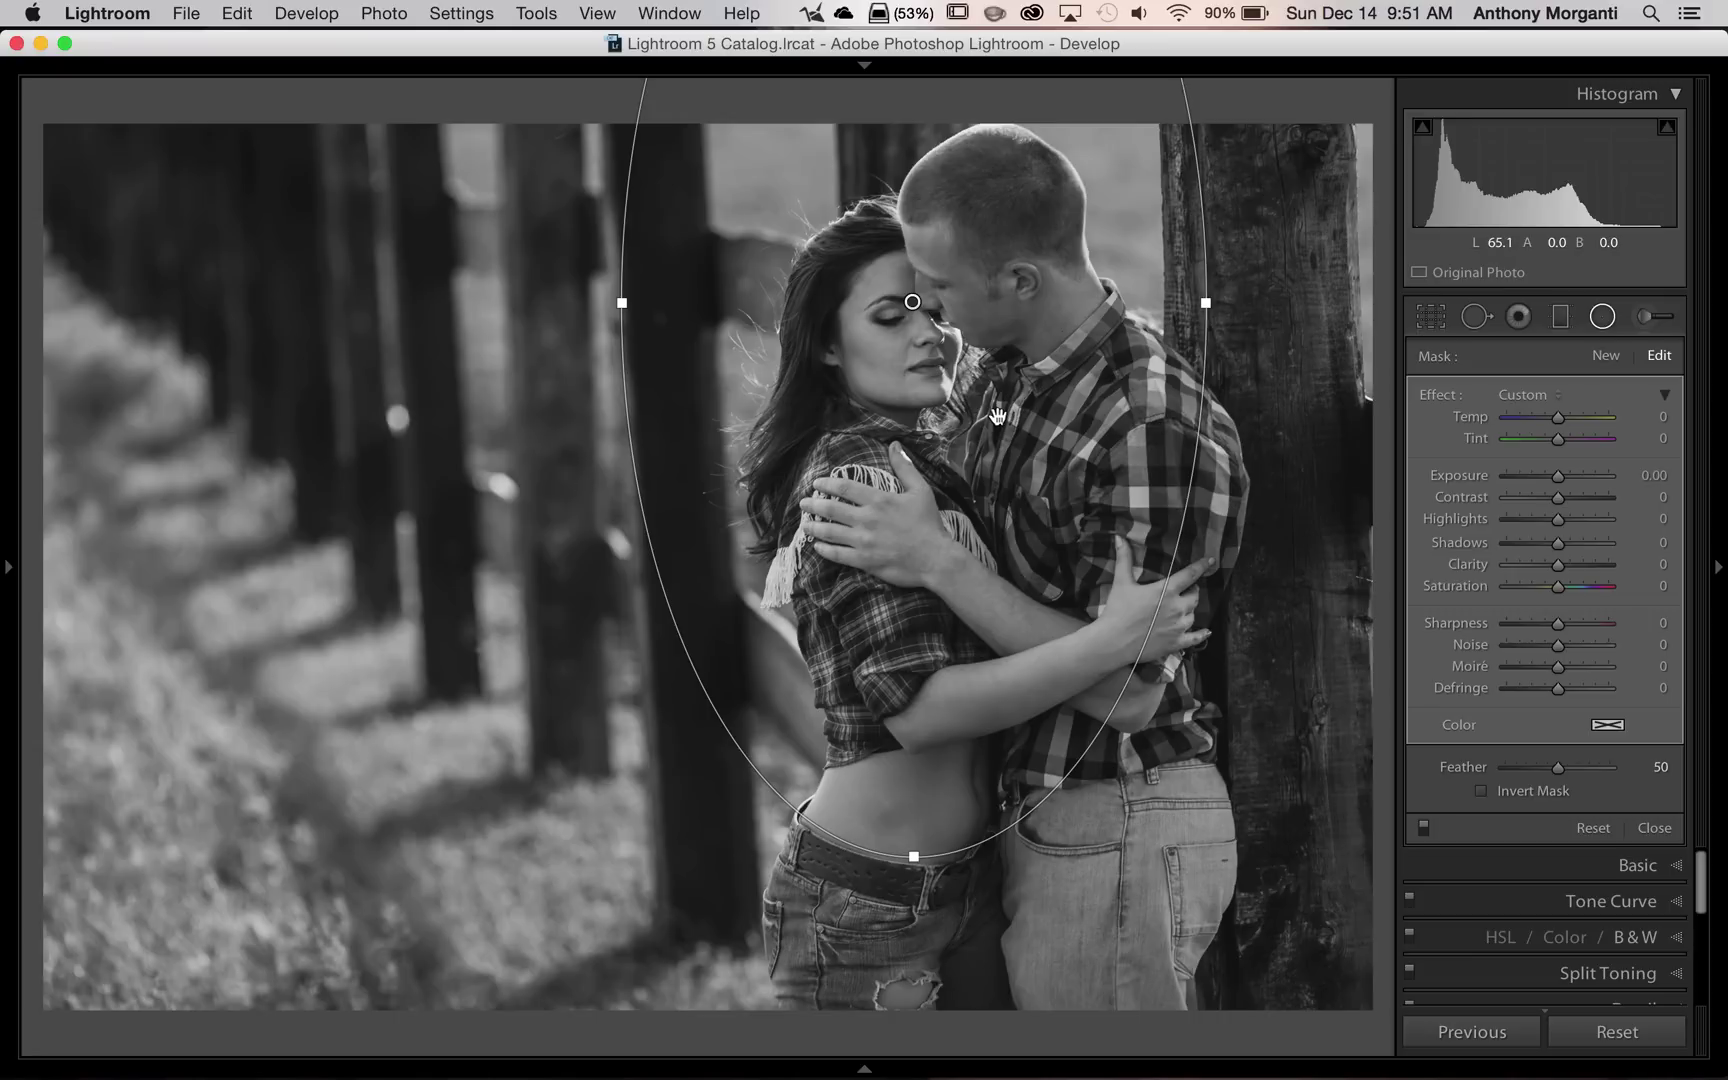
pyautogui.moveTo(932, 406); pyautogui.dragTo(1004, 605)
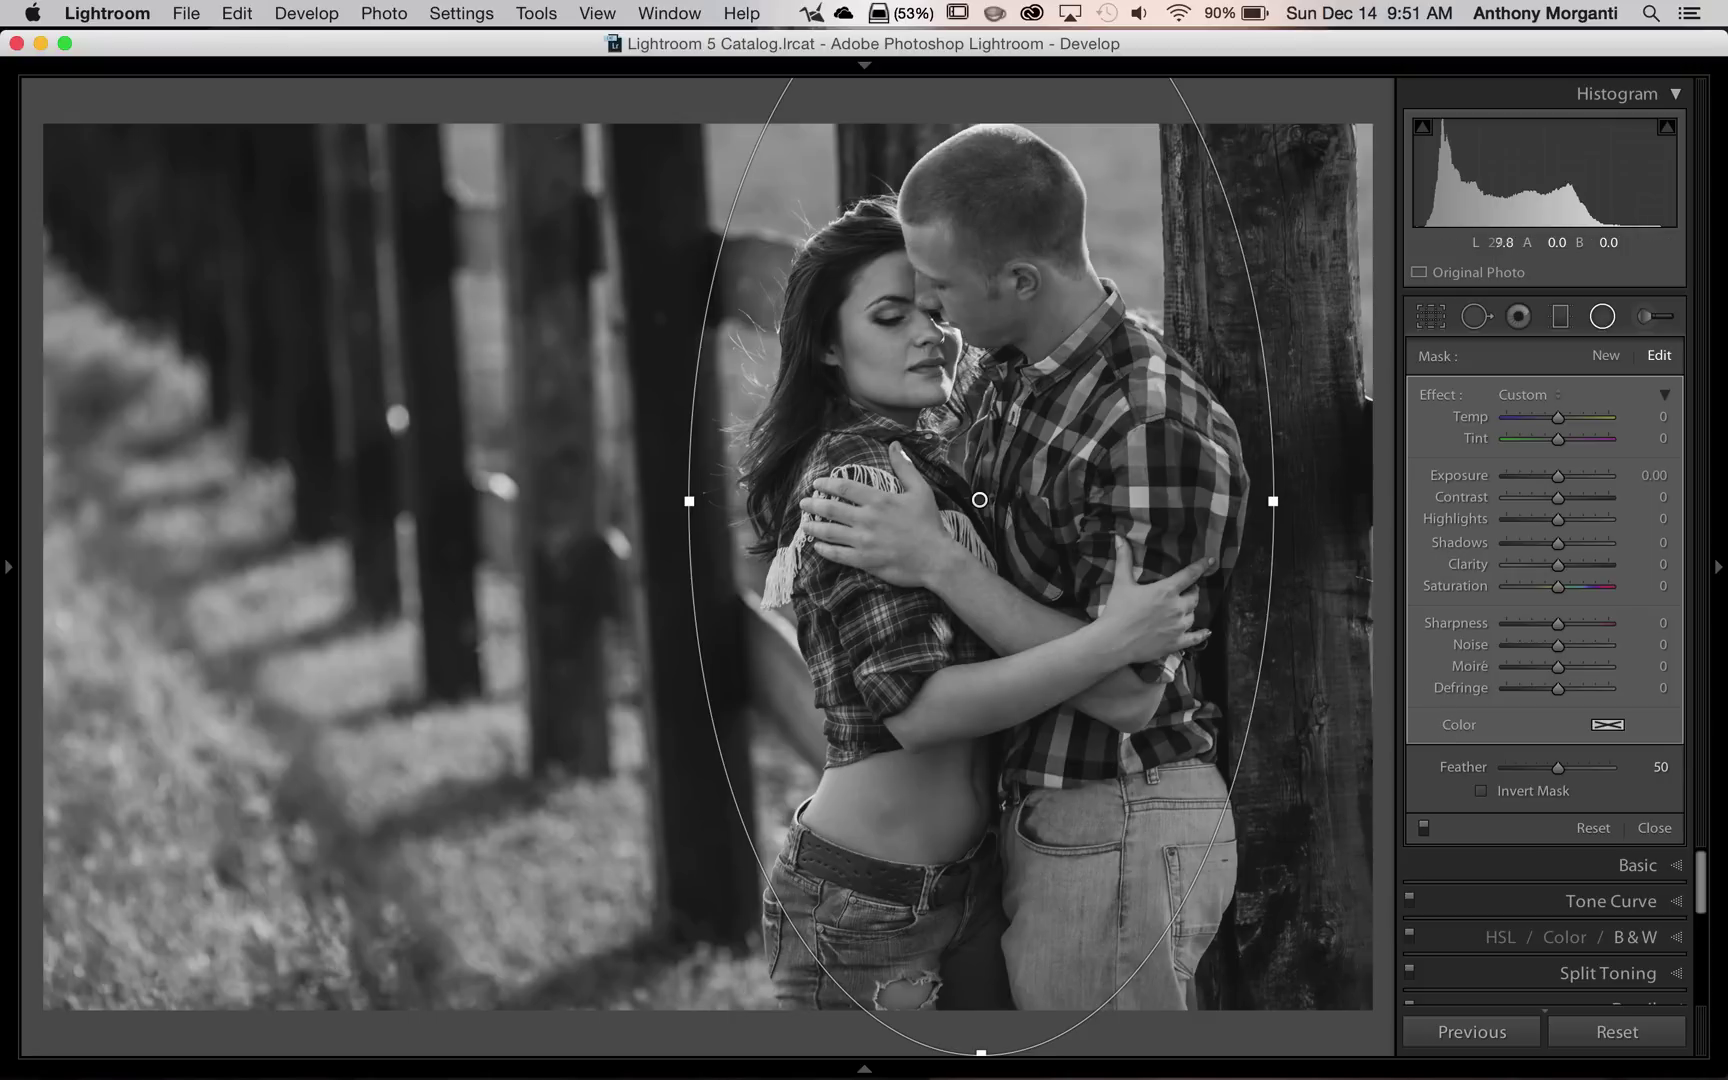
pyautogui.click(1482, 790)
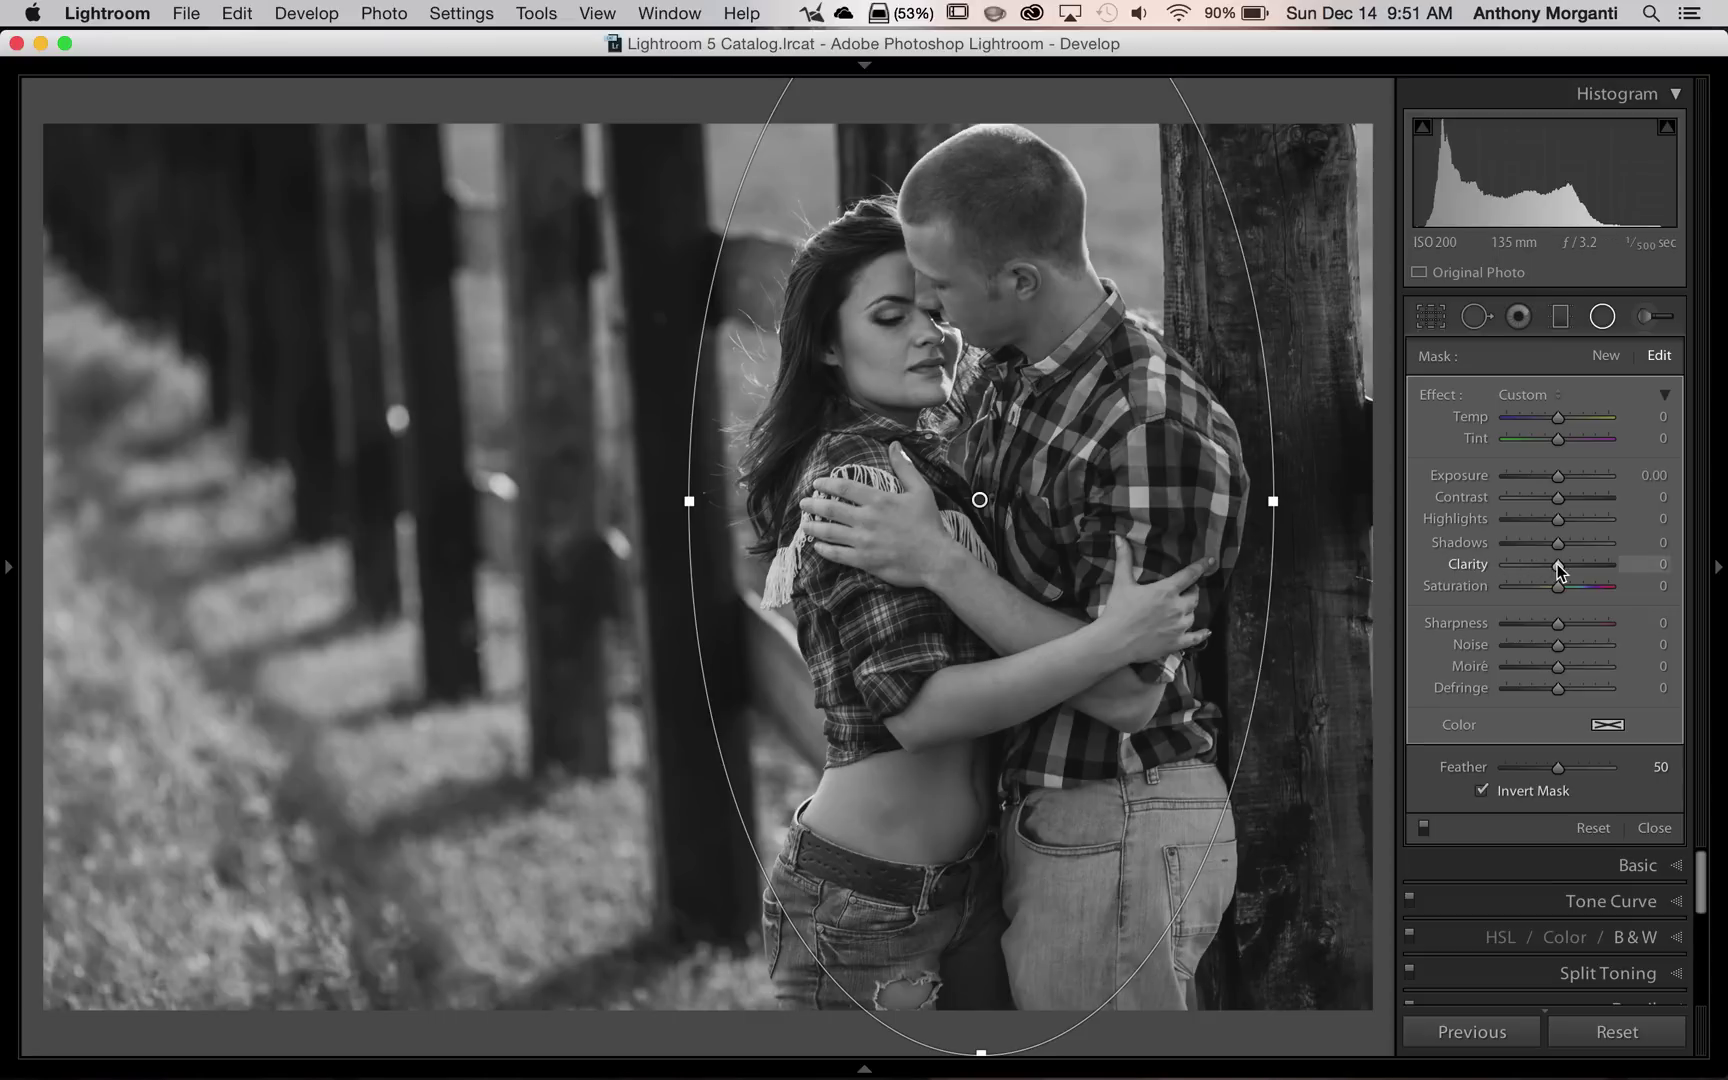
# Set the radial filter's Clarity to −100, duplicate it in place and close the Radial Filter tool
pyautogui.moveTo(1558, 566); pyautogui.dragTo(1470, 566)
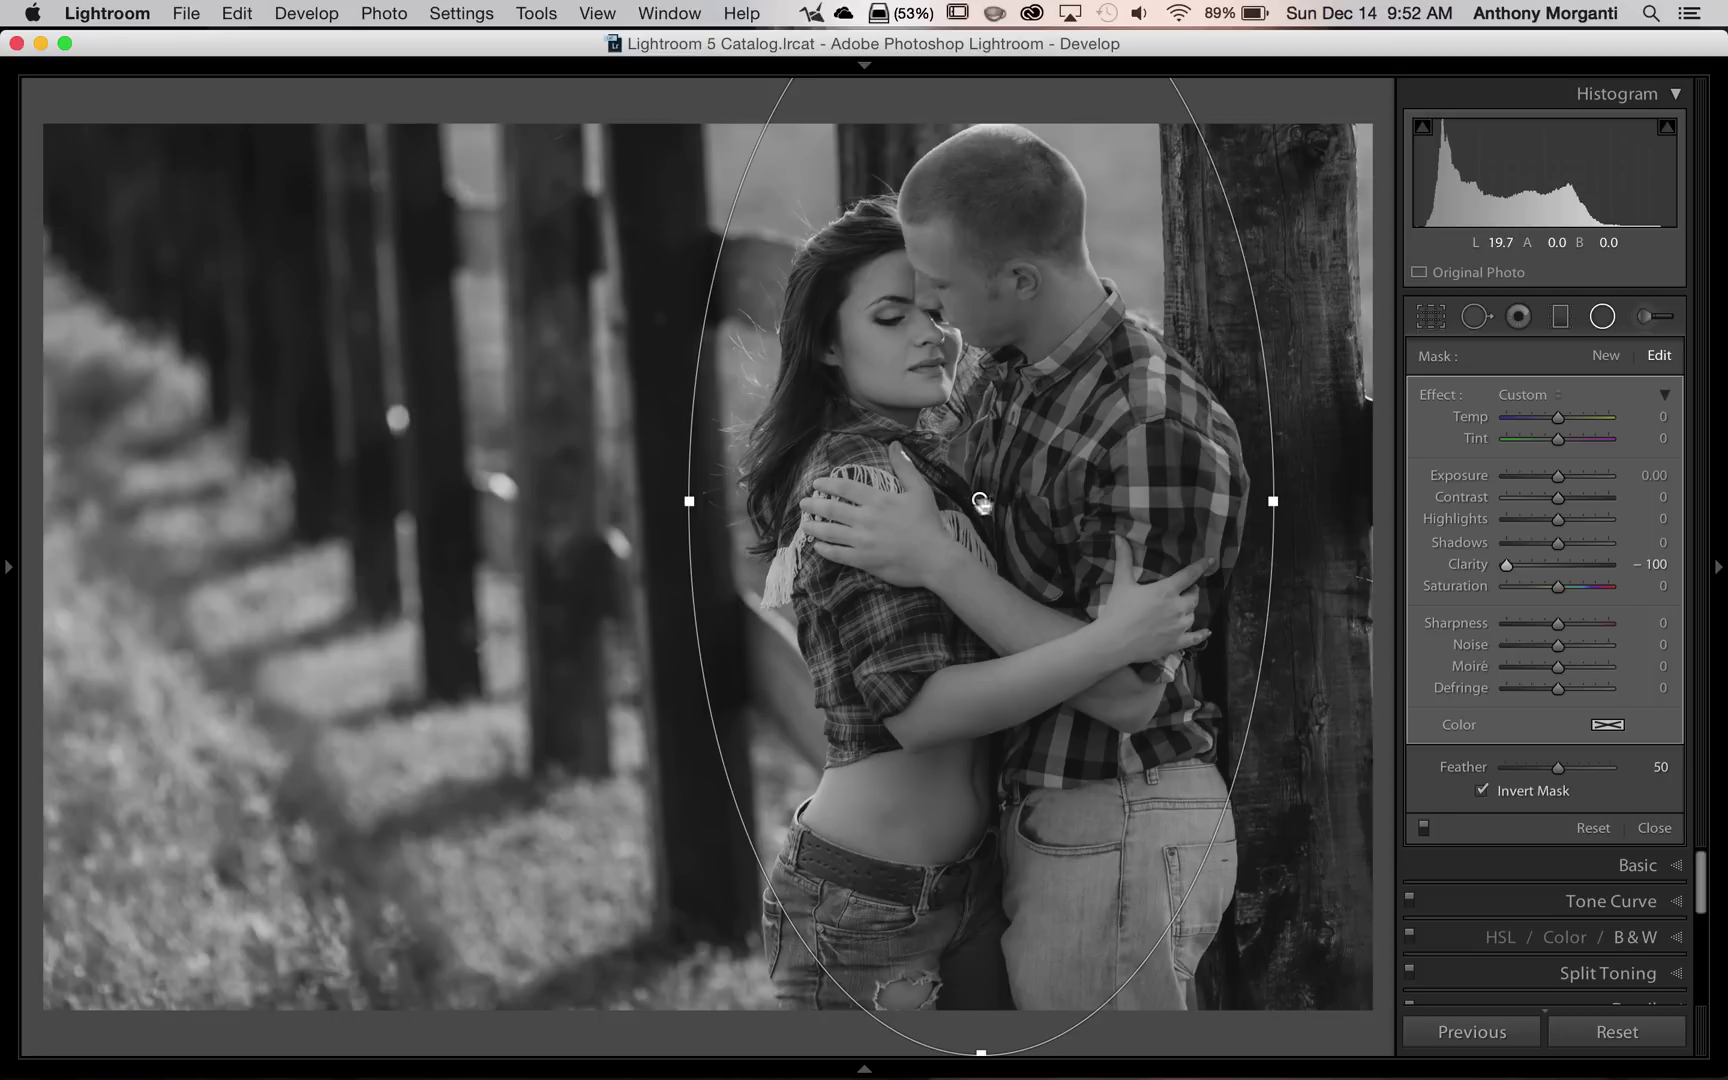
pyautogui.rightClick(978, 500)
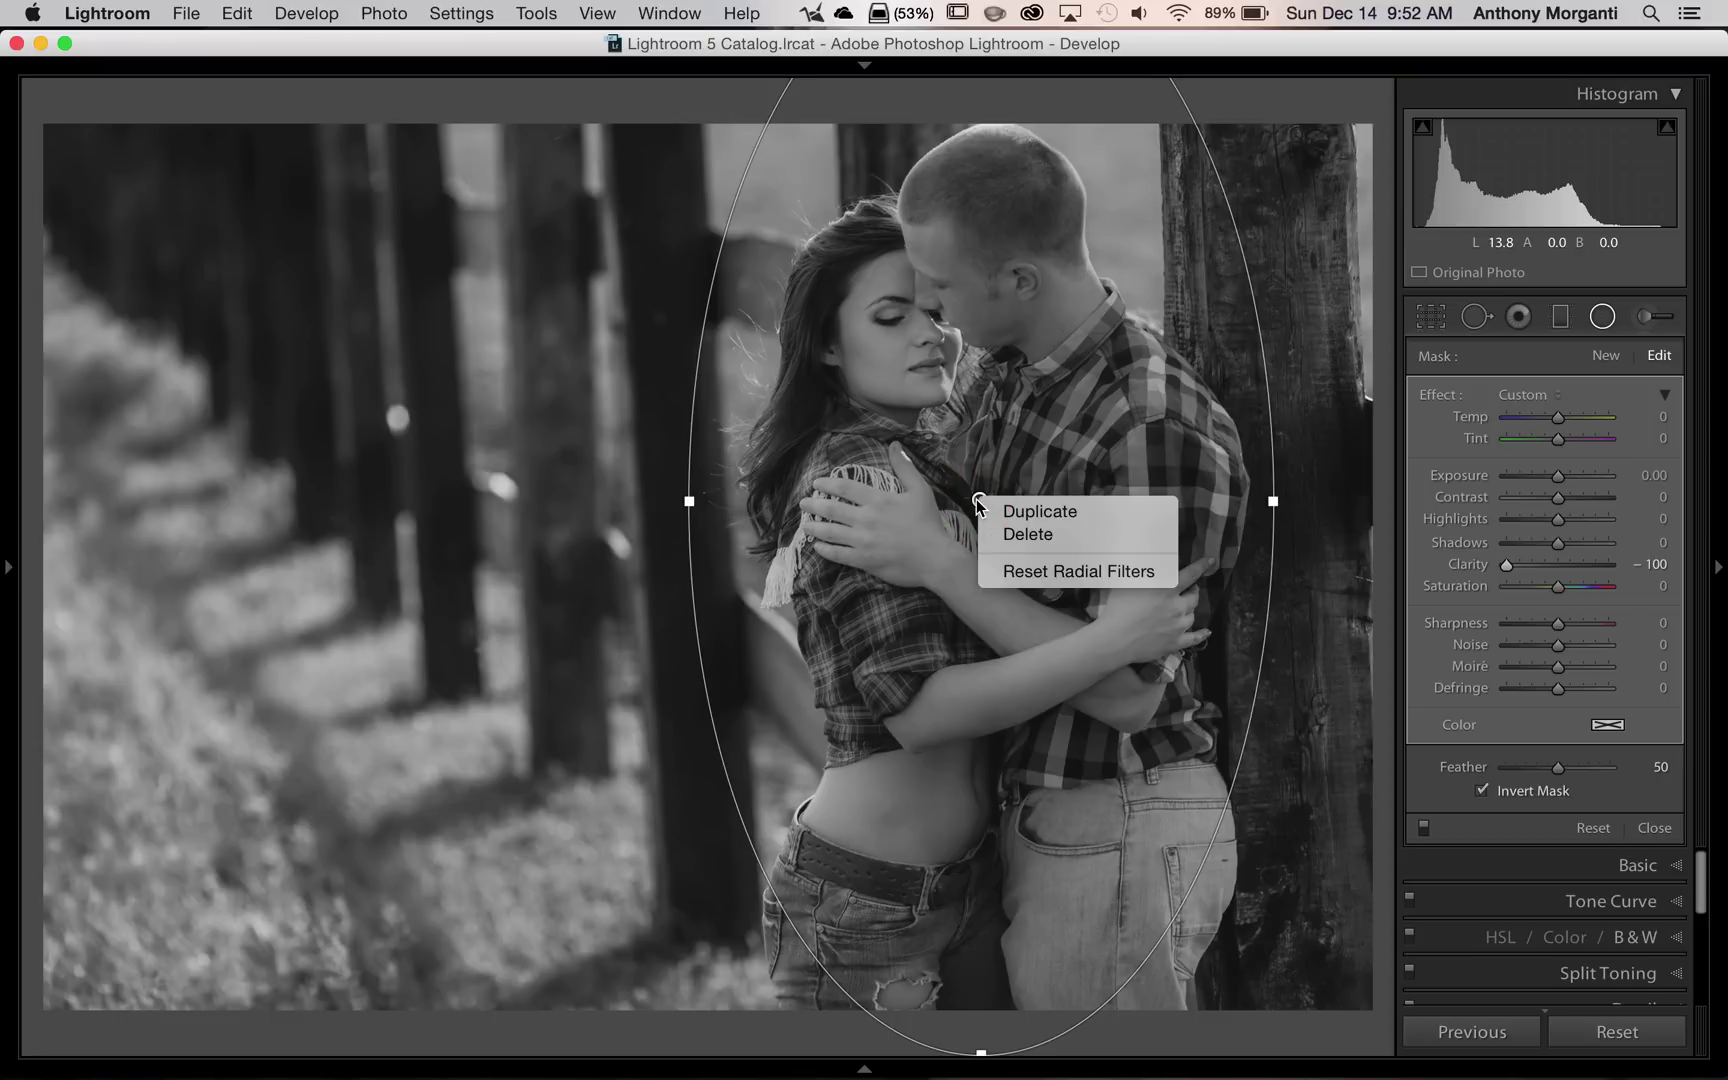
pyautogui.click(1027, 515)
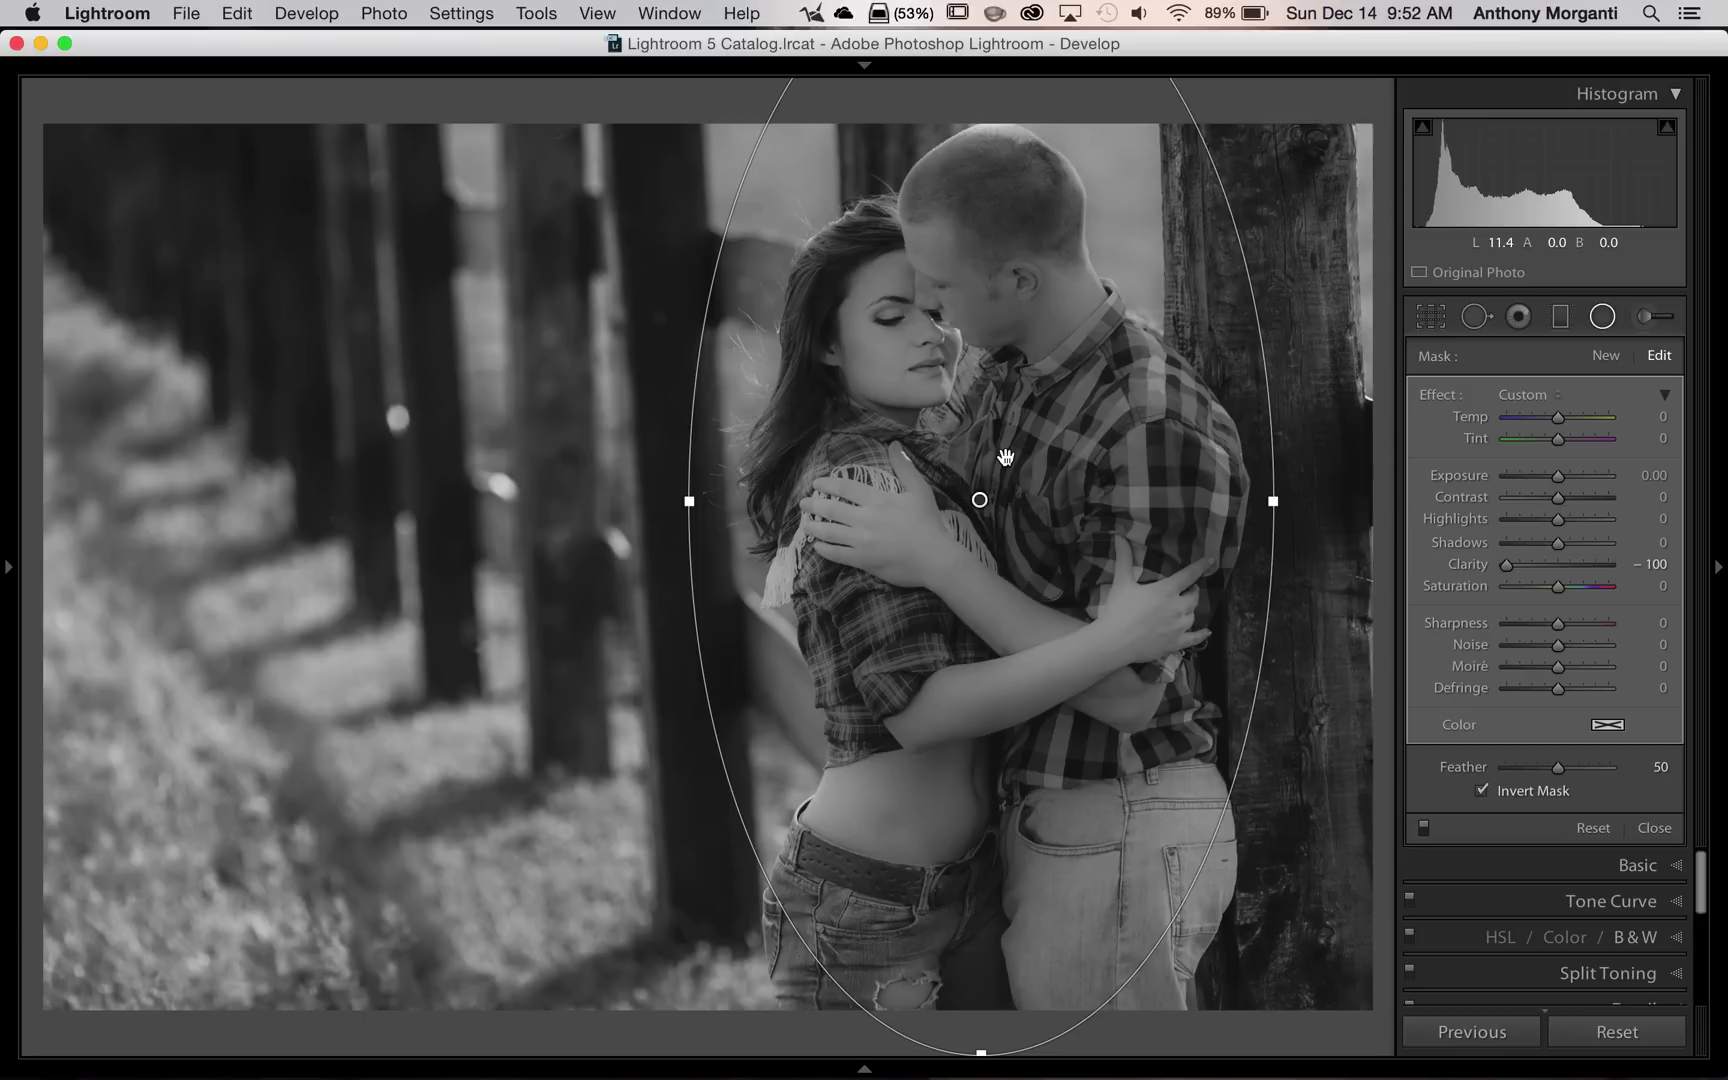
pyautogui.rightClick(978, 500)
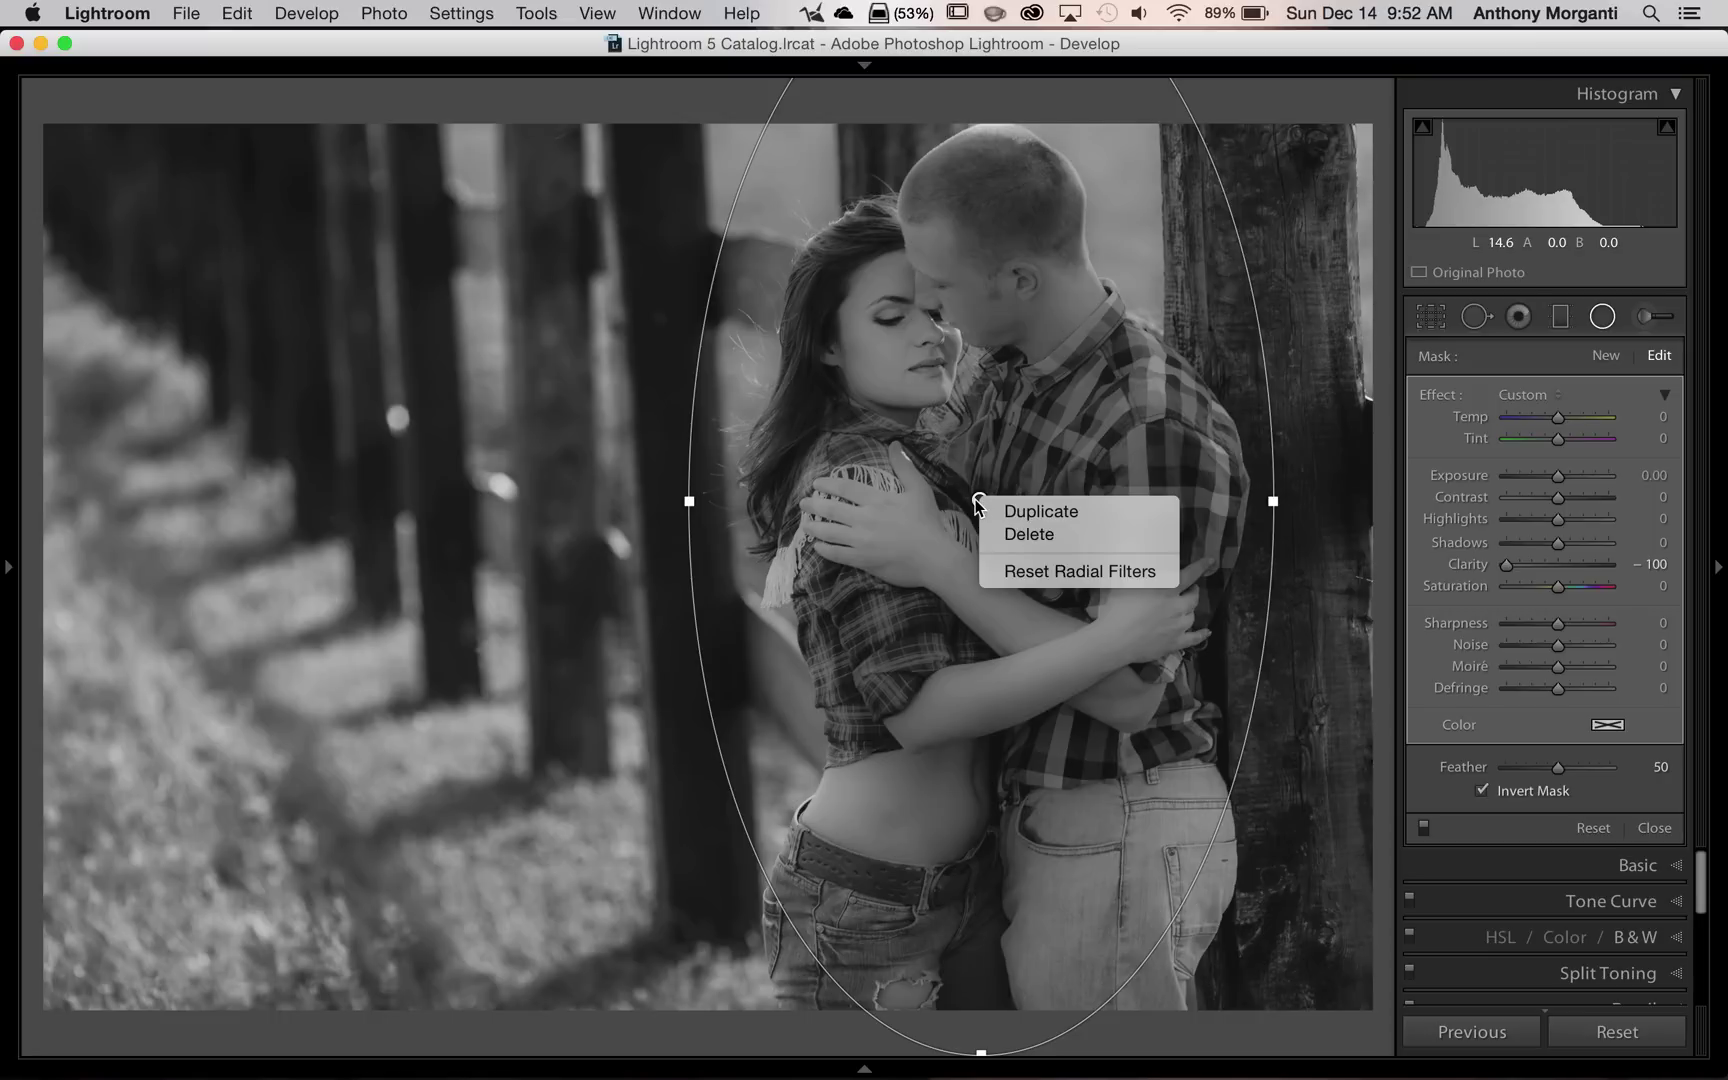
pyautogui.click(1031, 420)
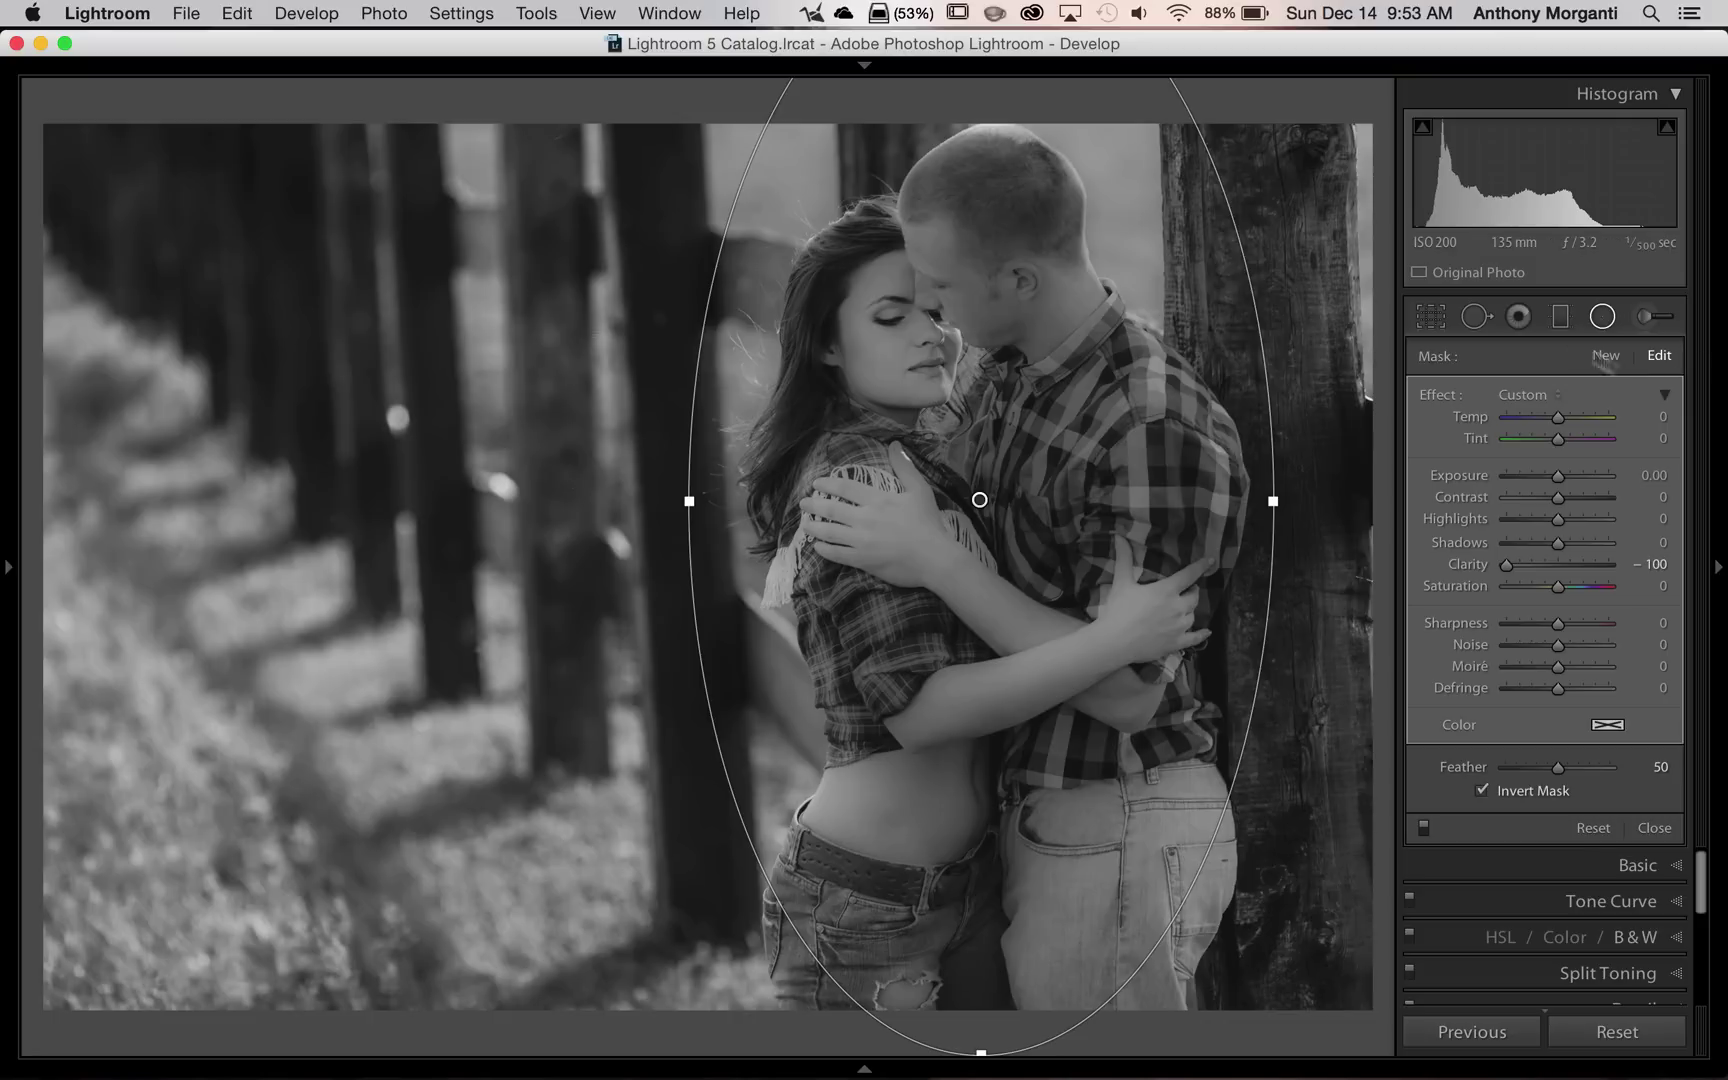
pyautogui.click(1603, 317)
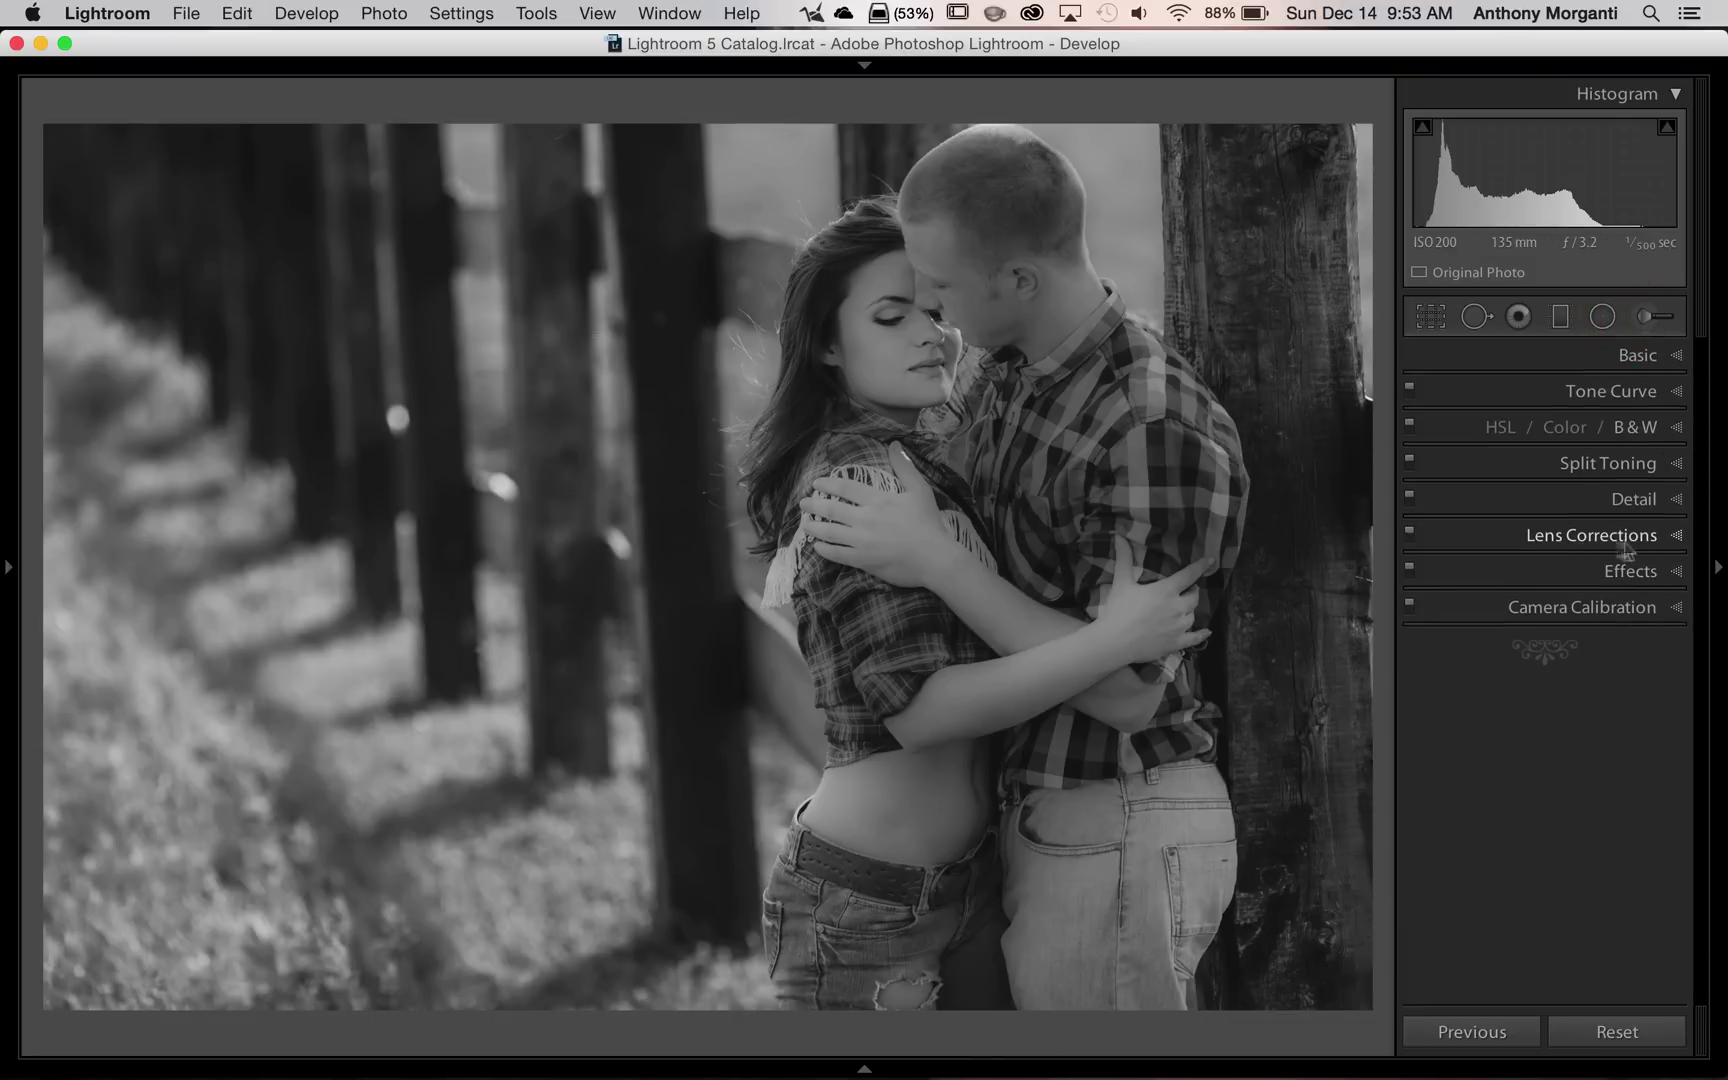
# Try a post-crop vignette with Amount −64 and Midpoint 36, and reset both to their defaults
pyautogui.click(1632, 570)
pyautogui.moveTo(1561, 647)
pyautogui.mouseDown()
pyautogui.moveTo(1528, 655)
pyautogui.moveTo(1602, 656)
pyautogui.moveTo(1521, 656)
pyautogui.moveTo(1536, 649)
pyautogui.mouseUp()
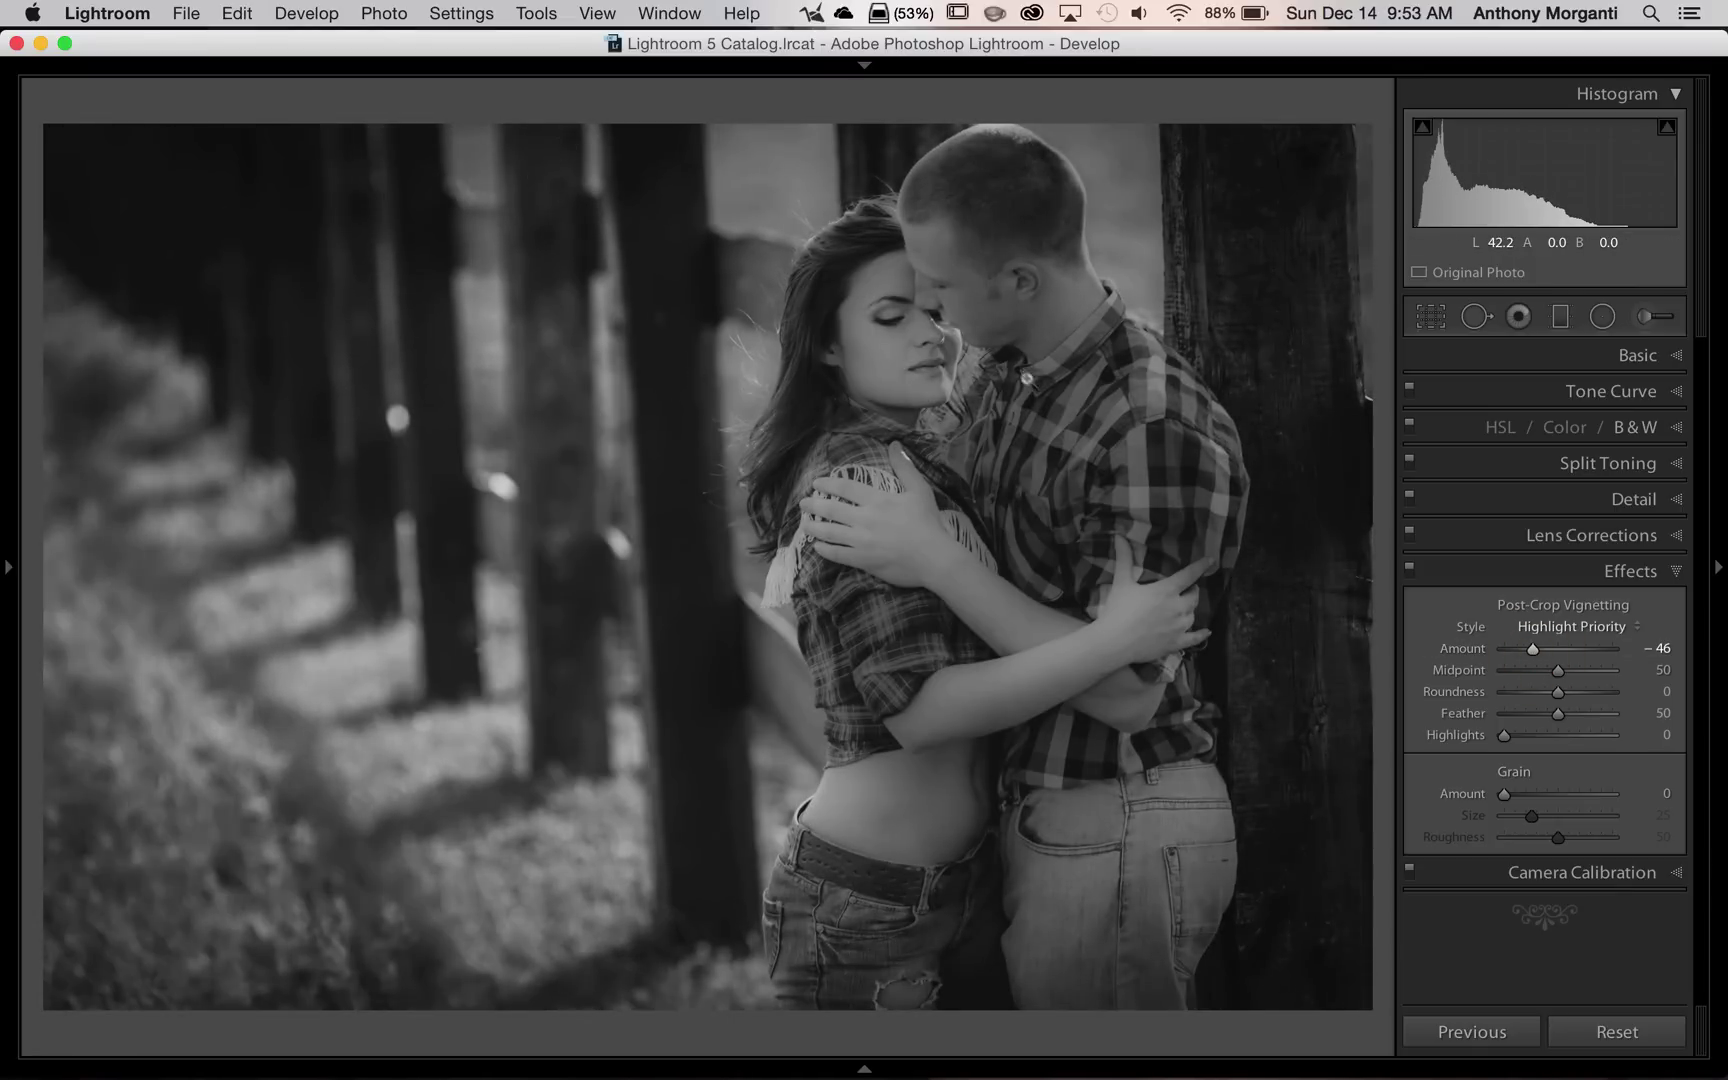
pyautogui.moveTo(1535, 649); pyautogui.dragTo(1524, 650)
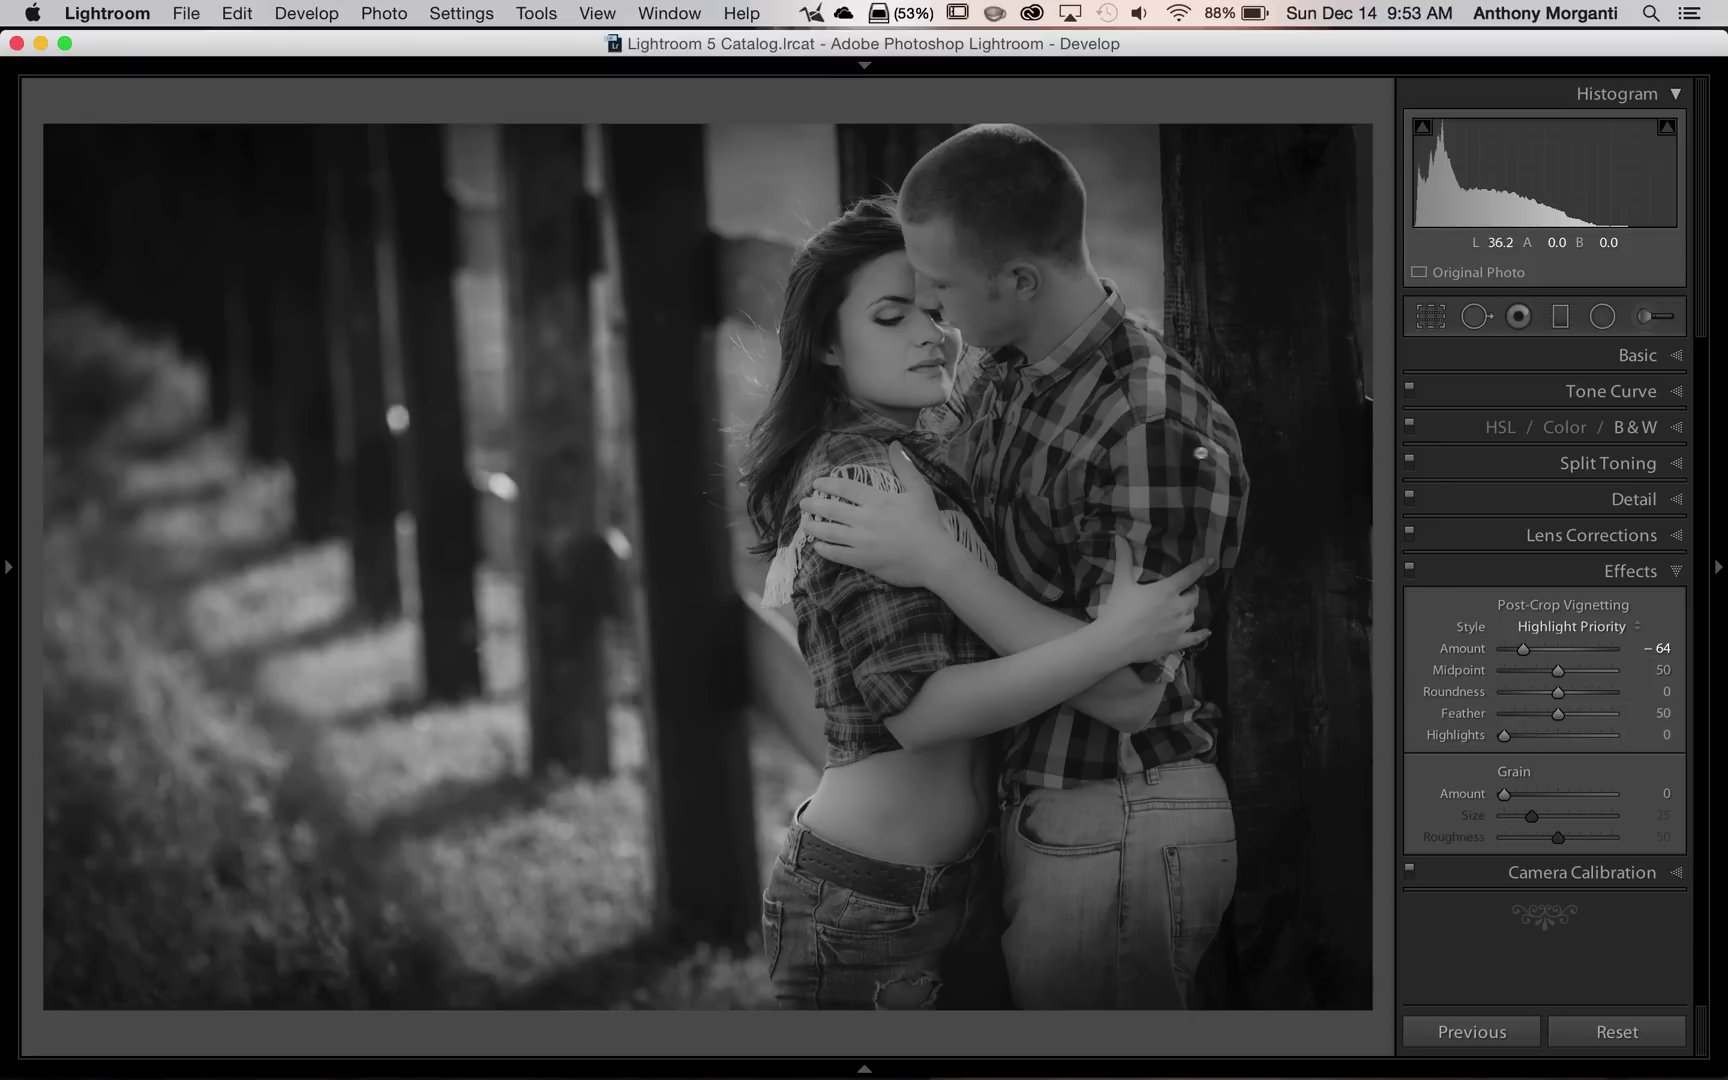
pyautogui.moveTo(1558, 670)
pyautogui.mouseDown()
pyautogui.moveTo(1486, 678)
pyautogui.moveTo(1545, 677)
pyautogui.mouseUp()
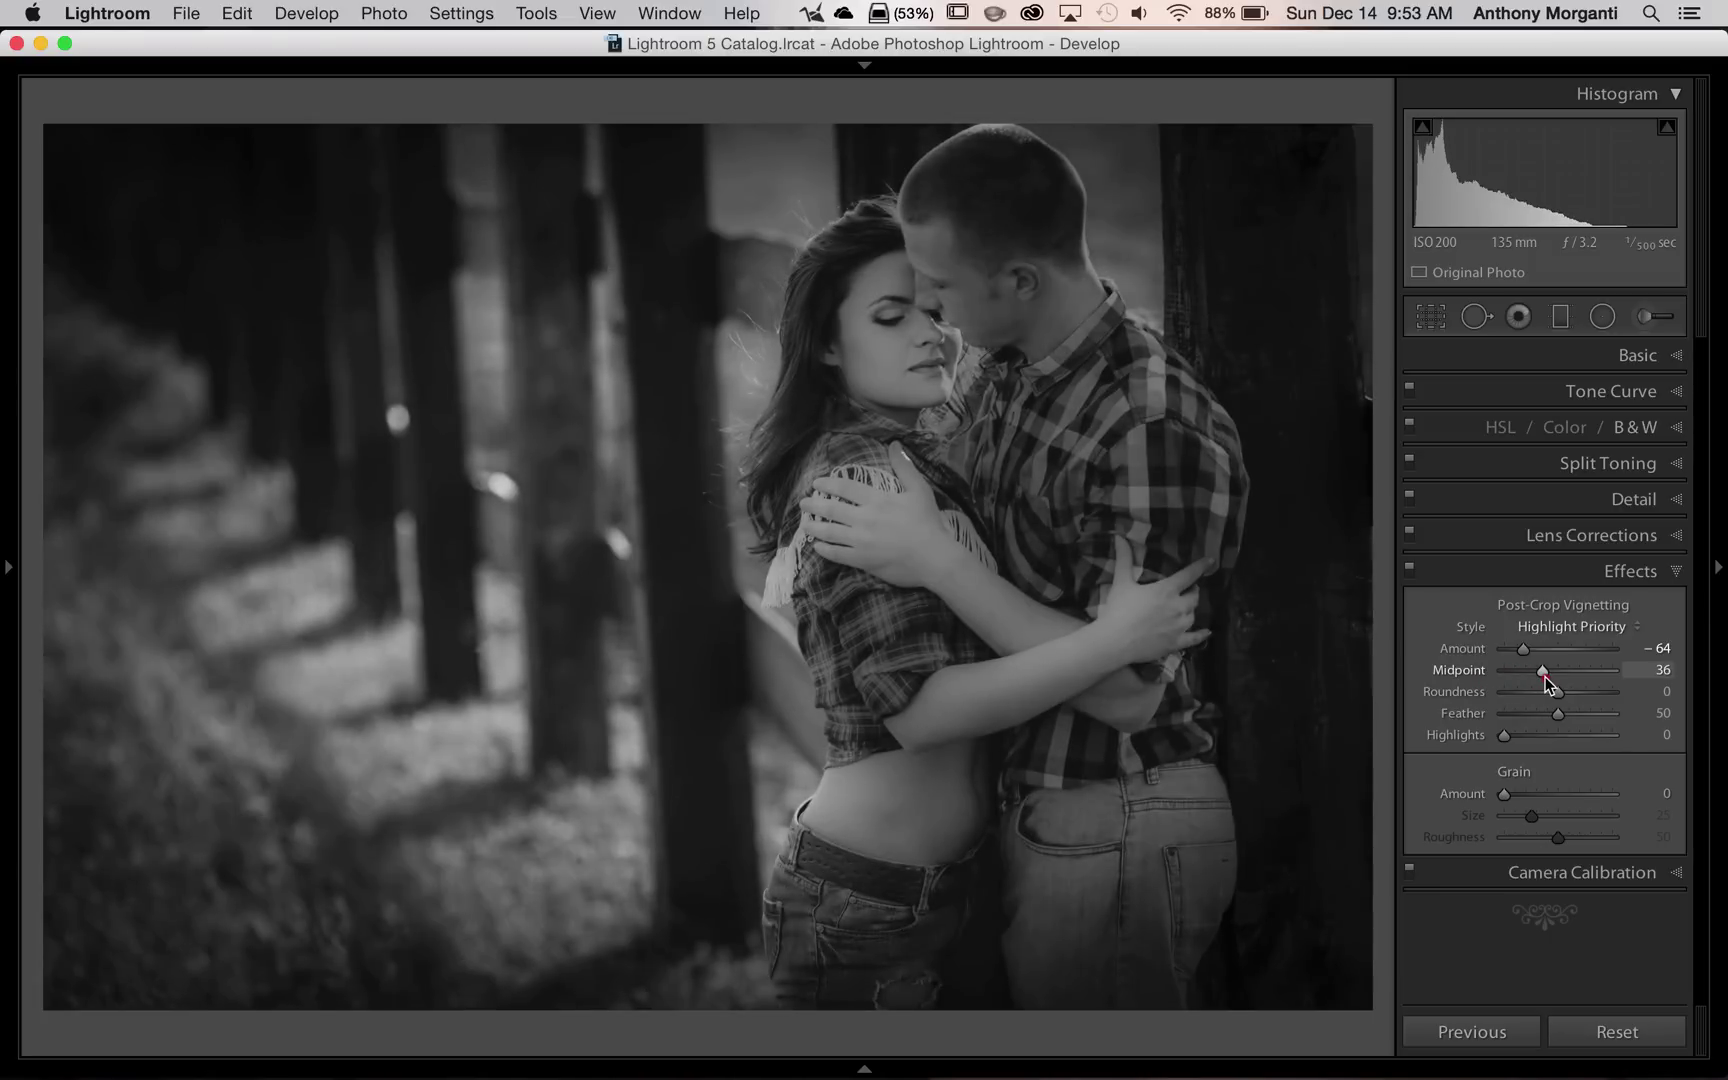
pyautogui.doubleClick(1546, 674)
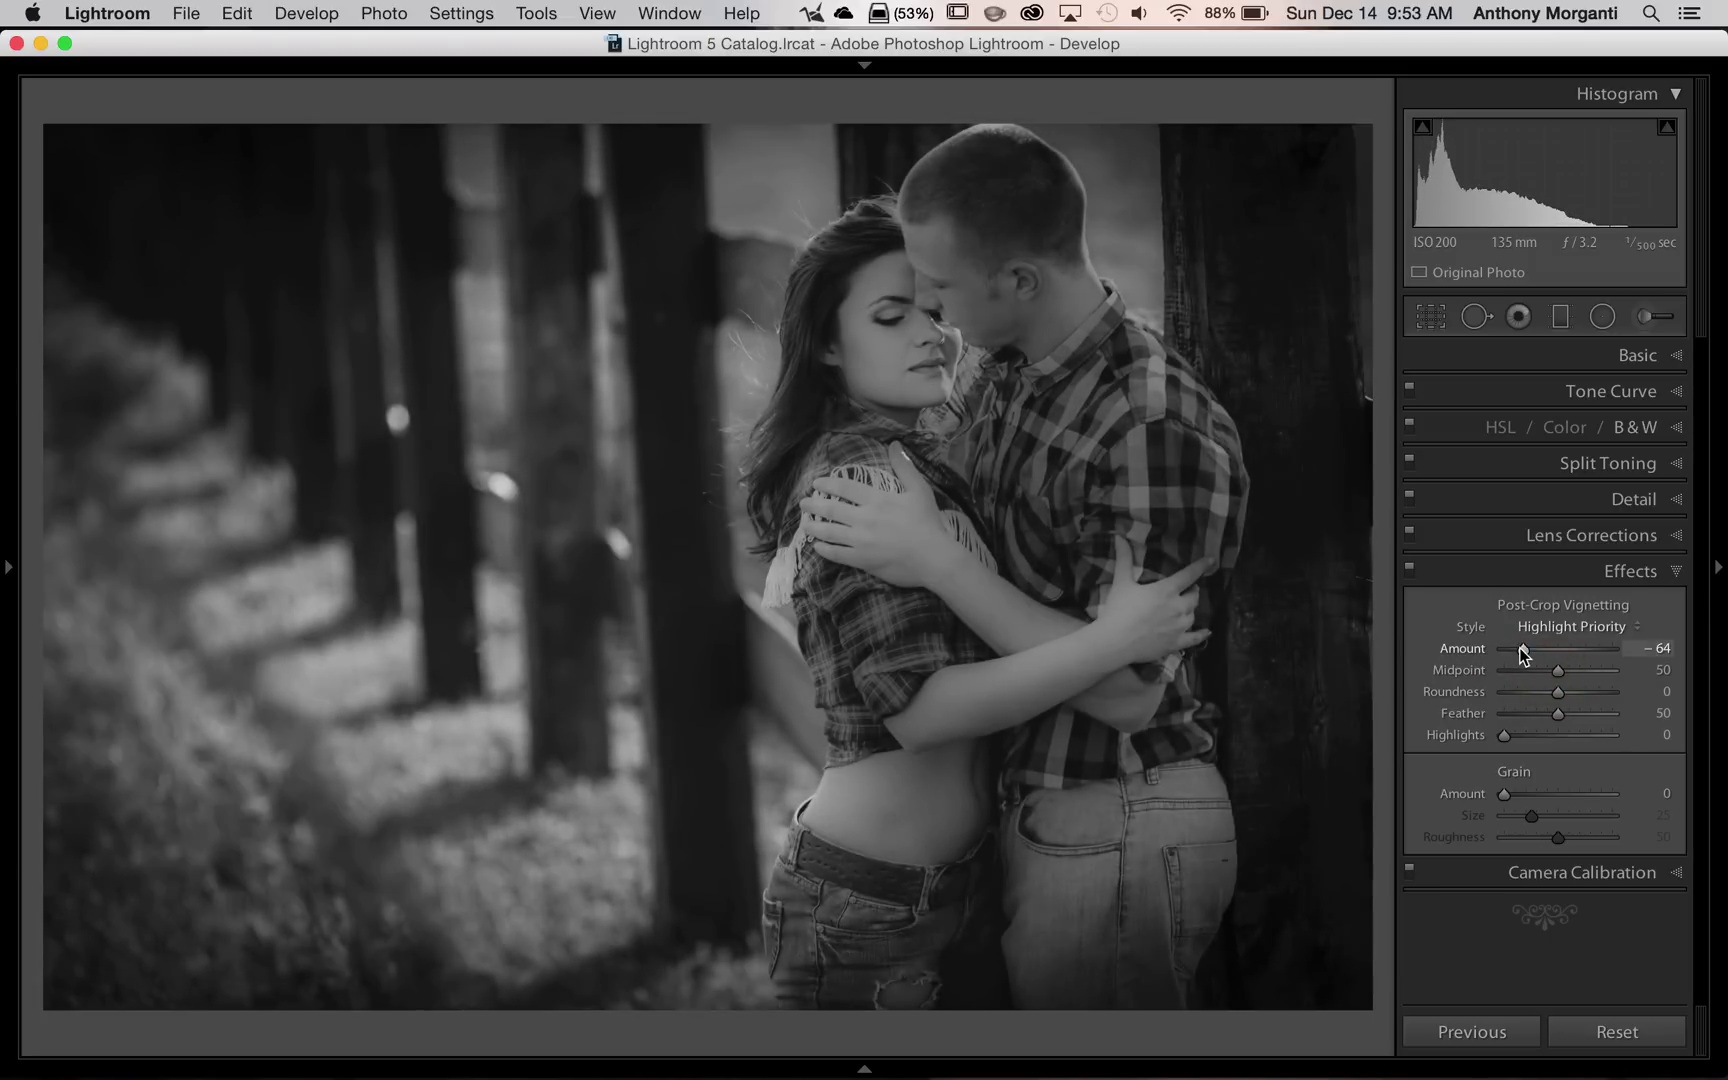
pyautogui.doubleClick(1522, 650)
pyautogui.click(1641, 574)
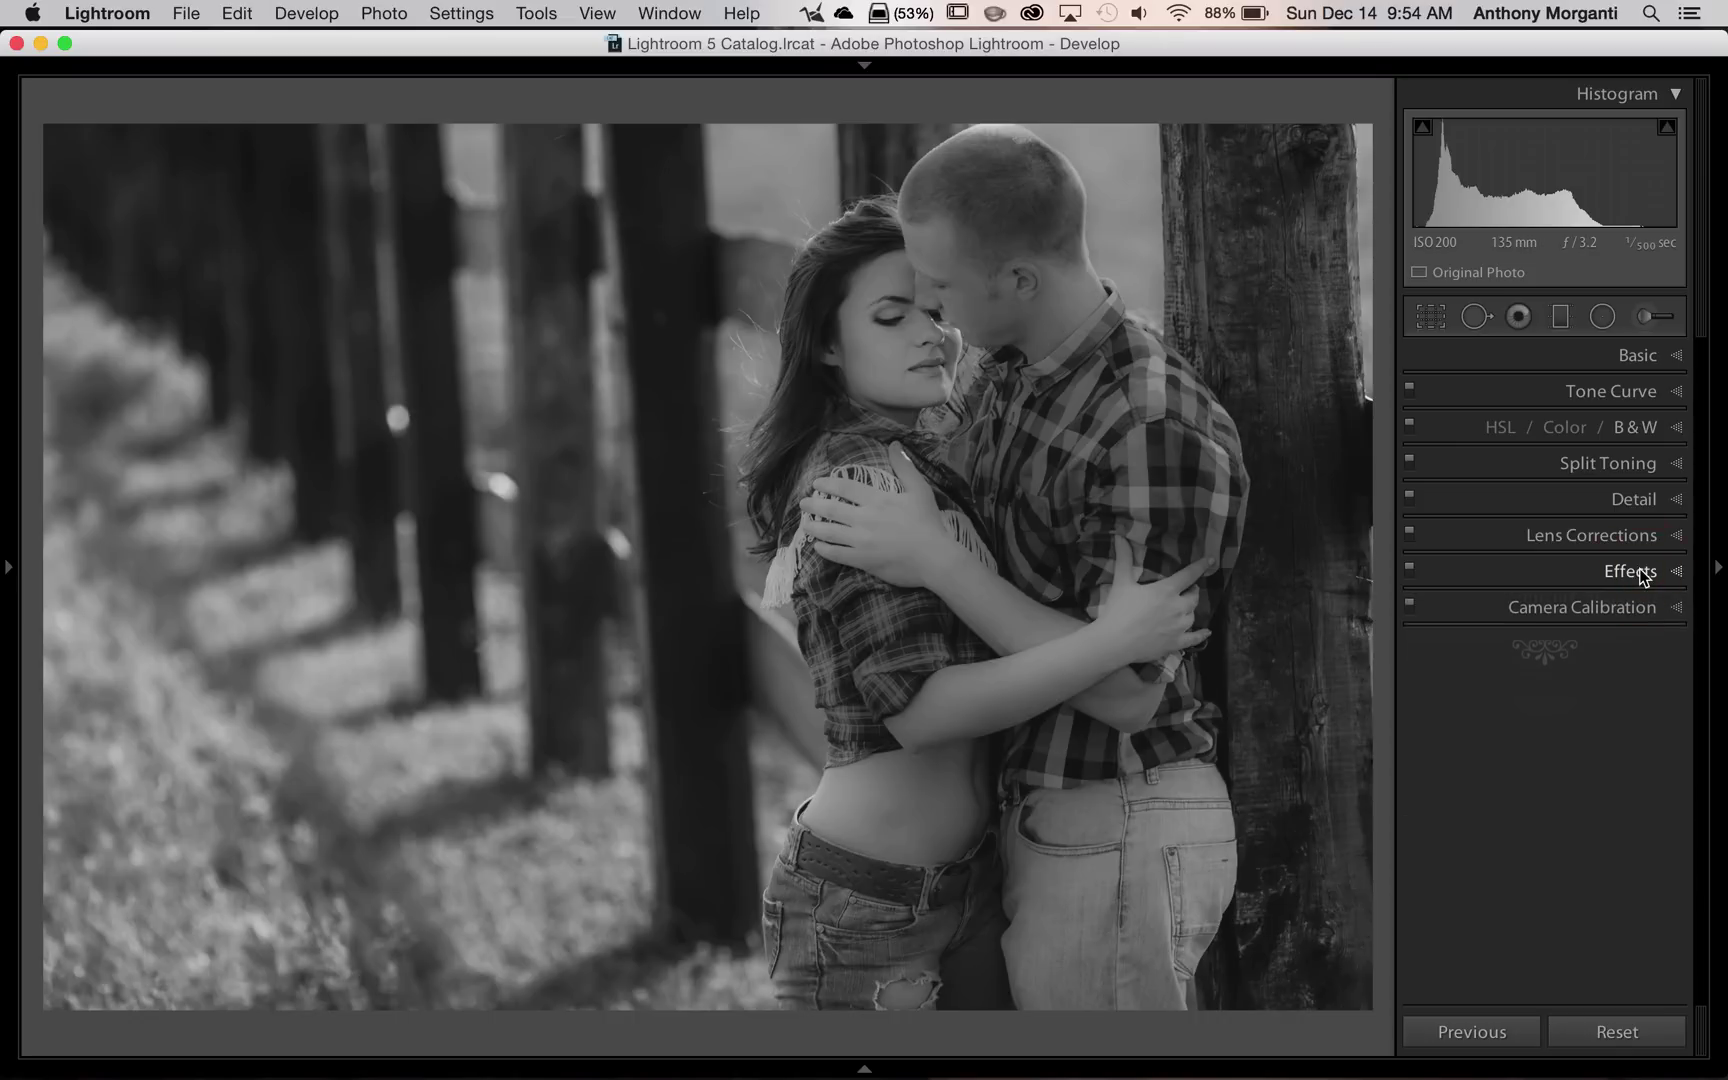
# Draw a new non-inverted radial filter around the couple, widen it and reposition it so both people fit inside
pyautogui.click(1602, 316)
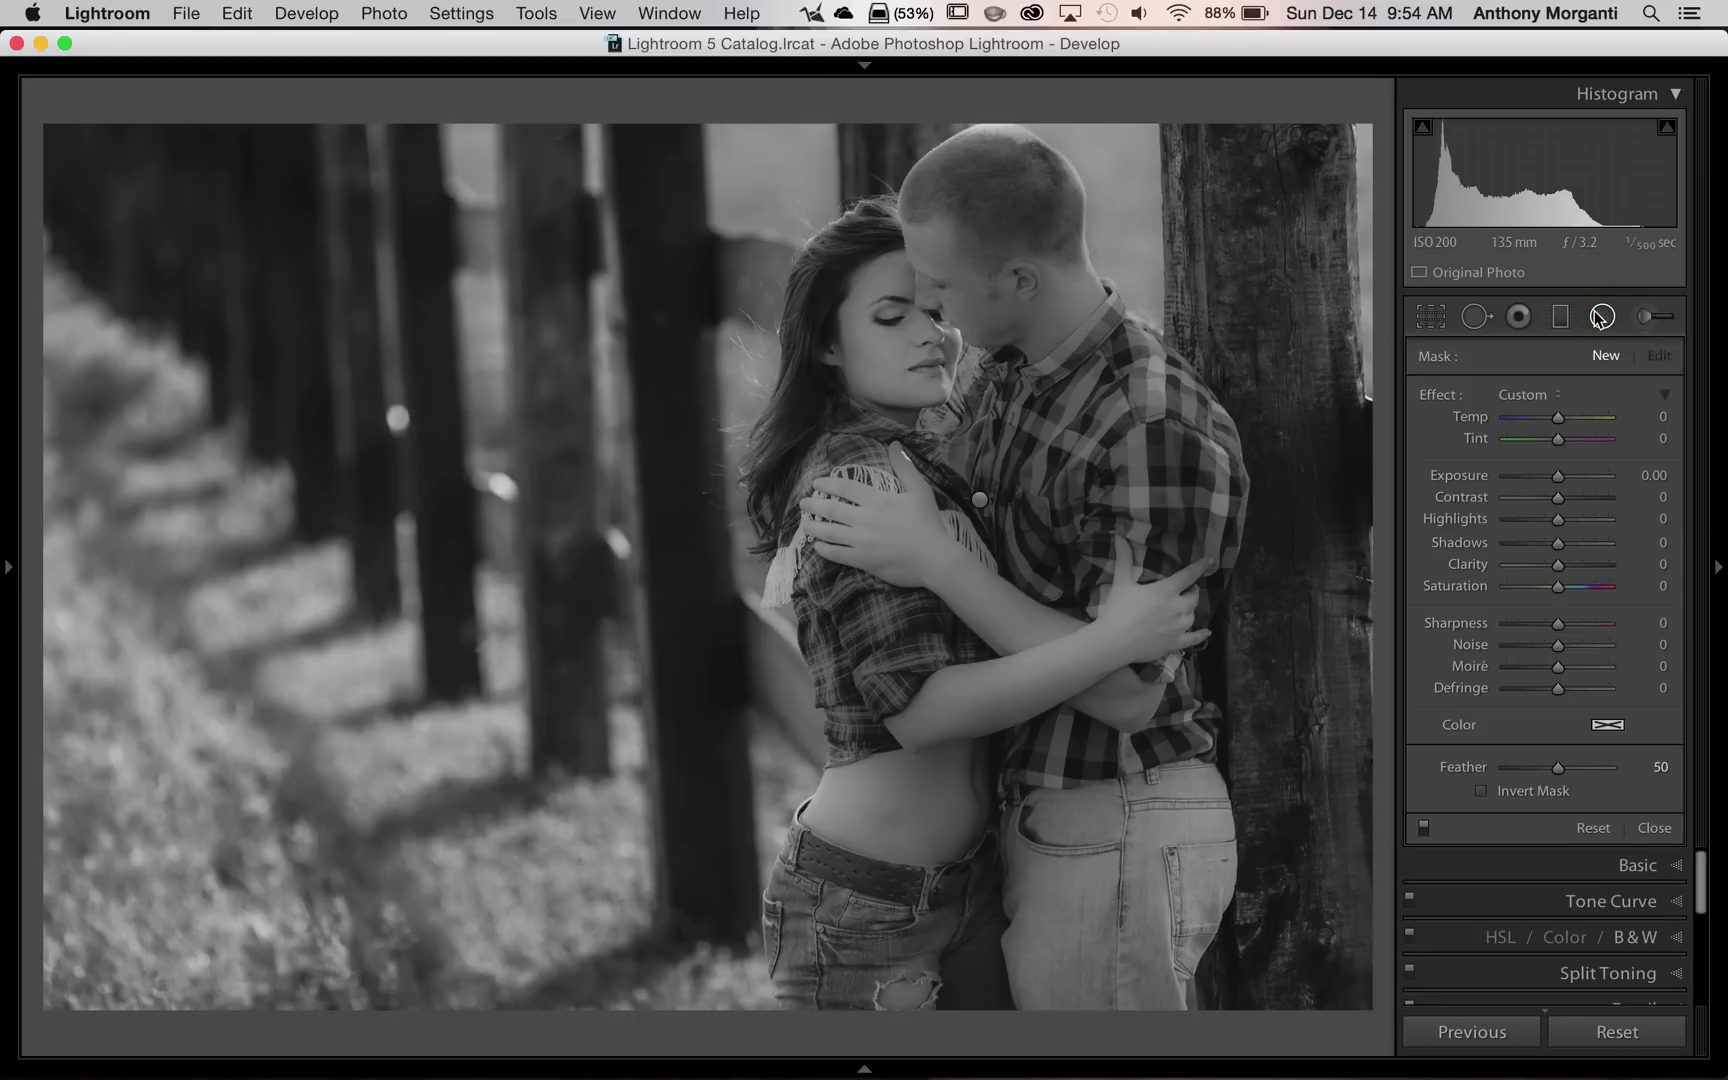
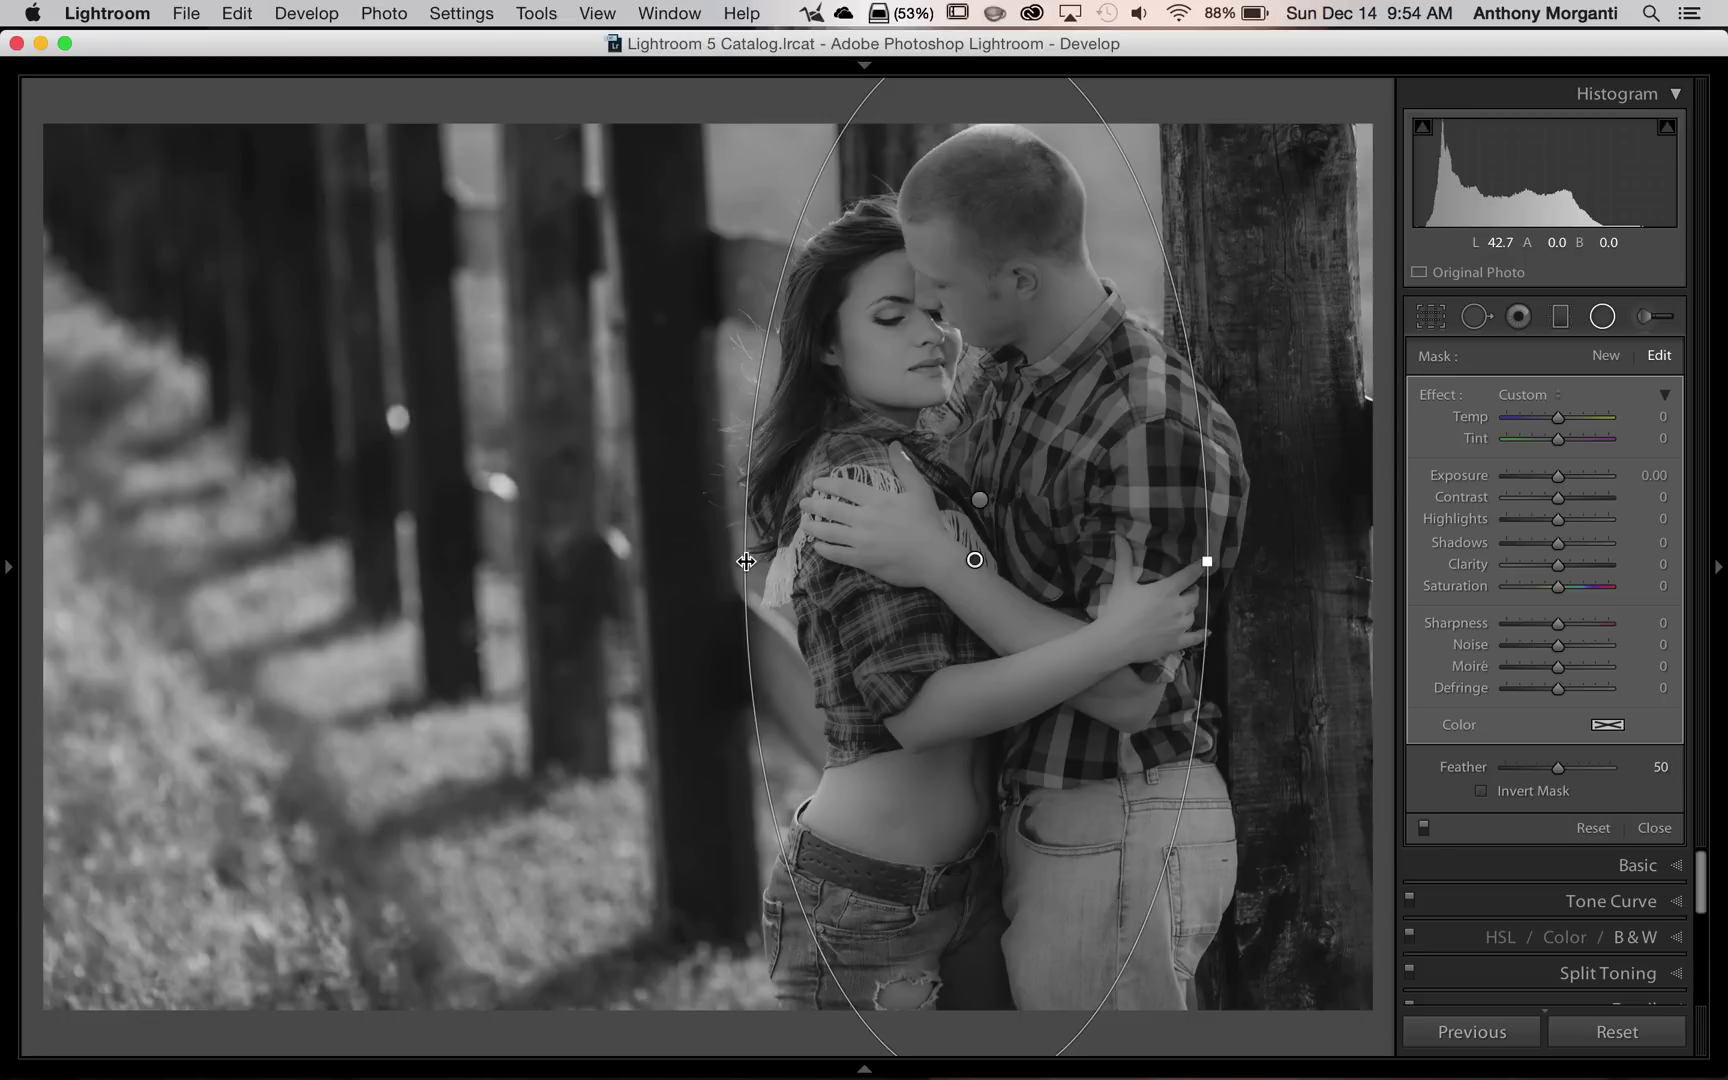
pyautogui.moveTo(745, 561); pyautogui.dragTo(710, 560)
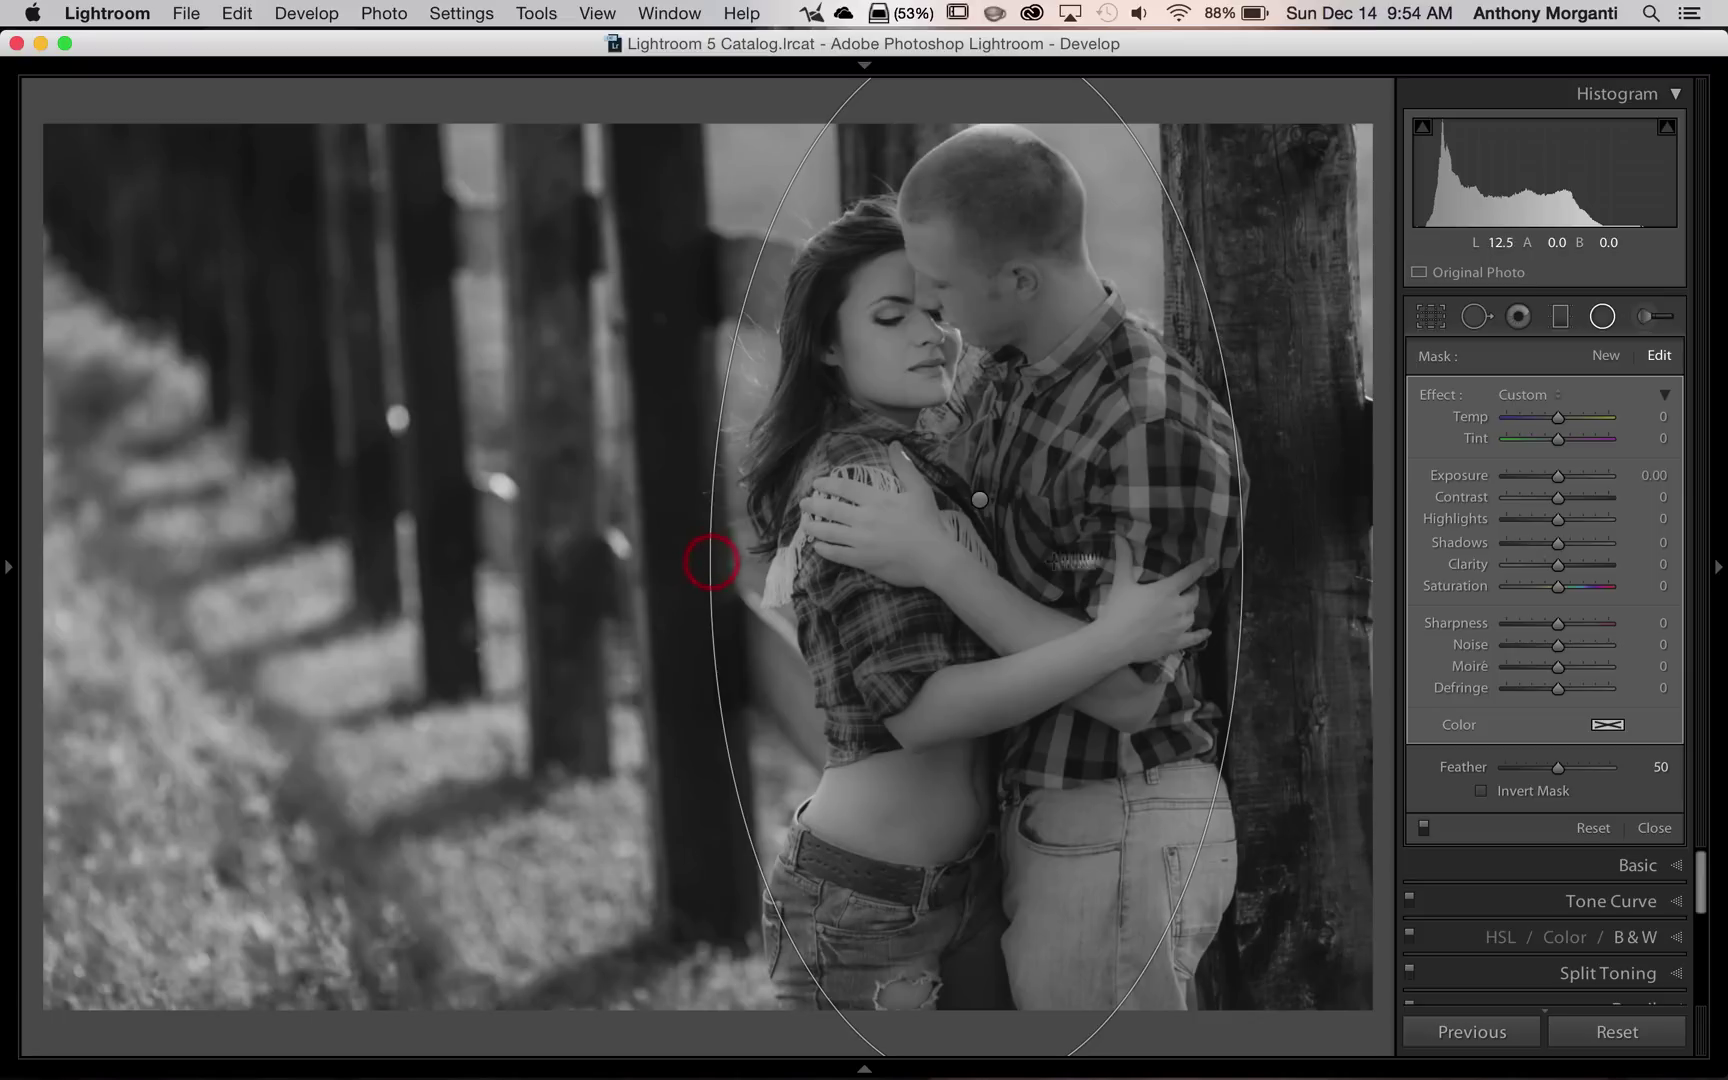
pyautogui.moveTo(1242, 563); pyautogui.dragTo(1277, 566)
pyautogui.moveTo(905, 632); pyautogui.dragTo(926, 612)
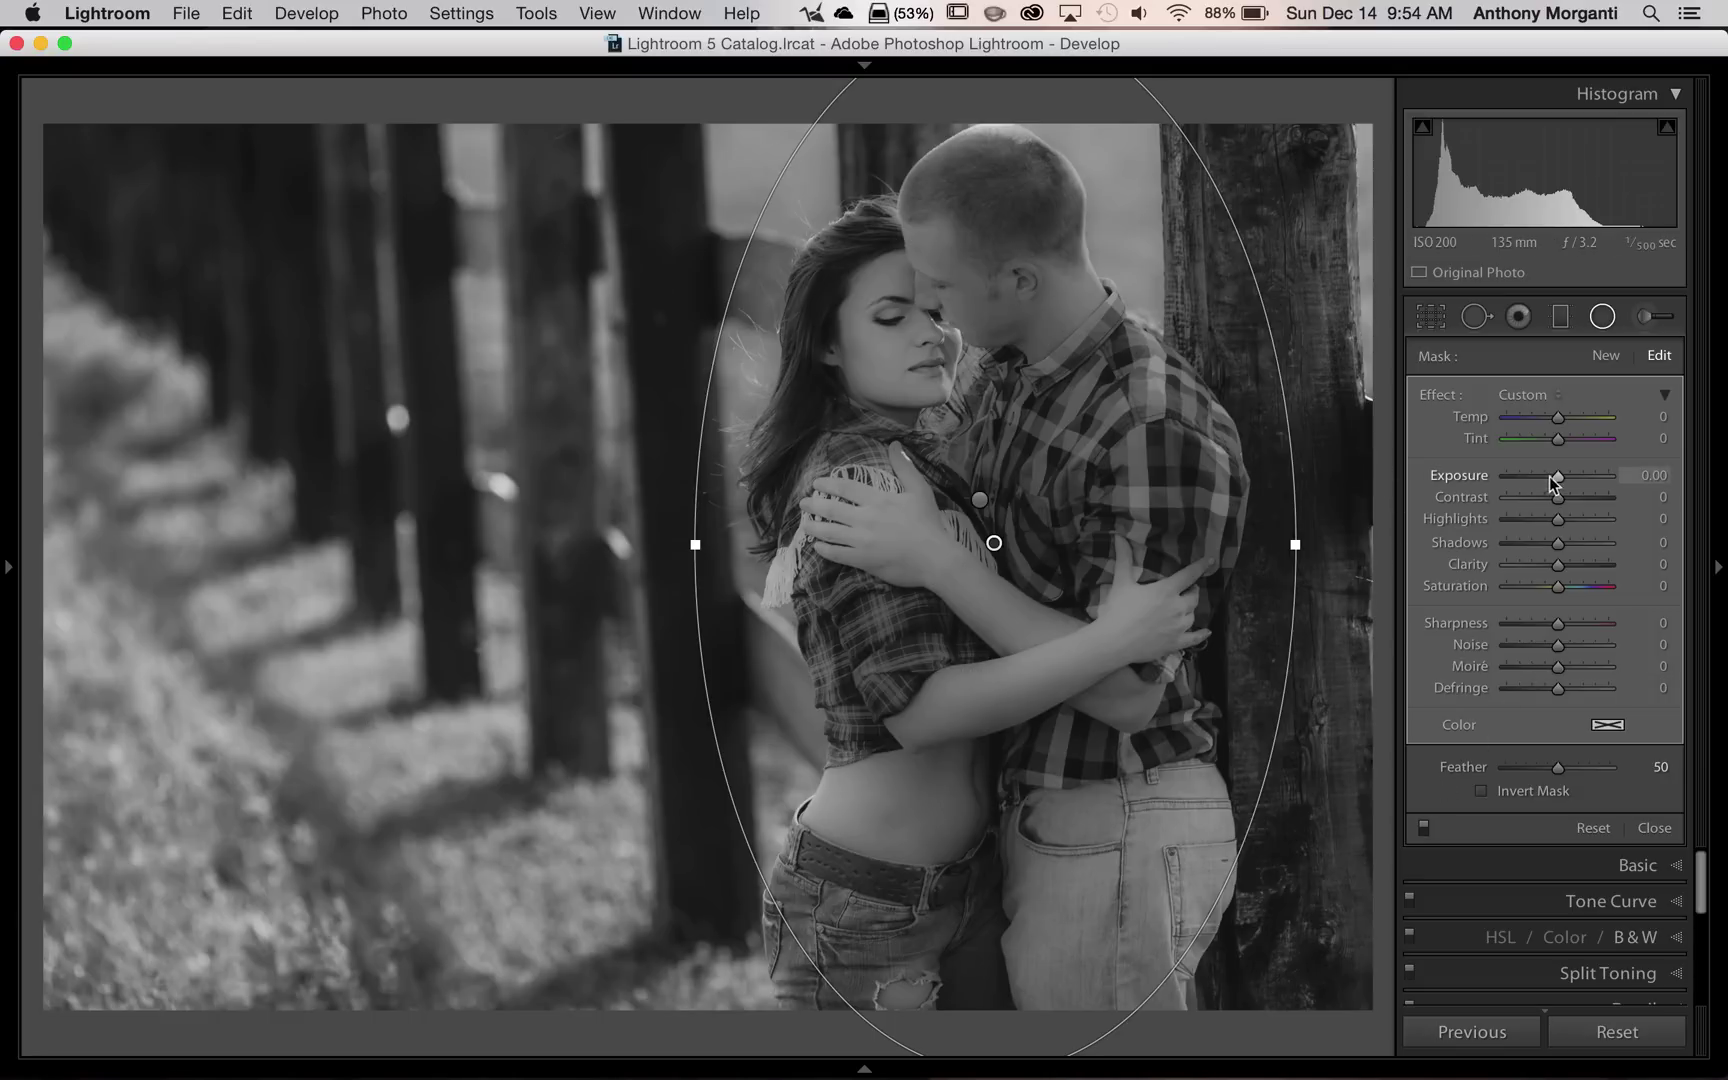
# Darken and soften the area outside the new ellipse with Exposure −2.14, Clarity −100 and Contrast 61
pyautogui.moveTo(1559, 477); pyautogui.dragTo(1530, 478)
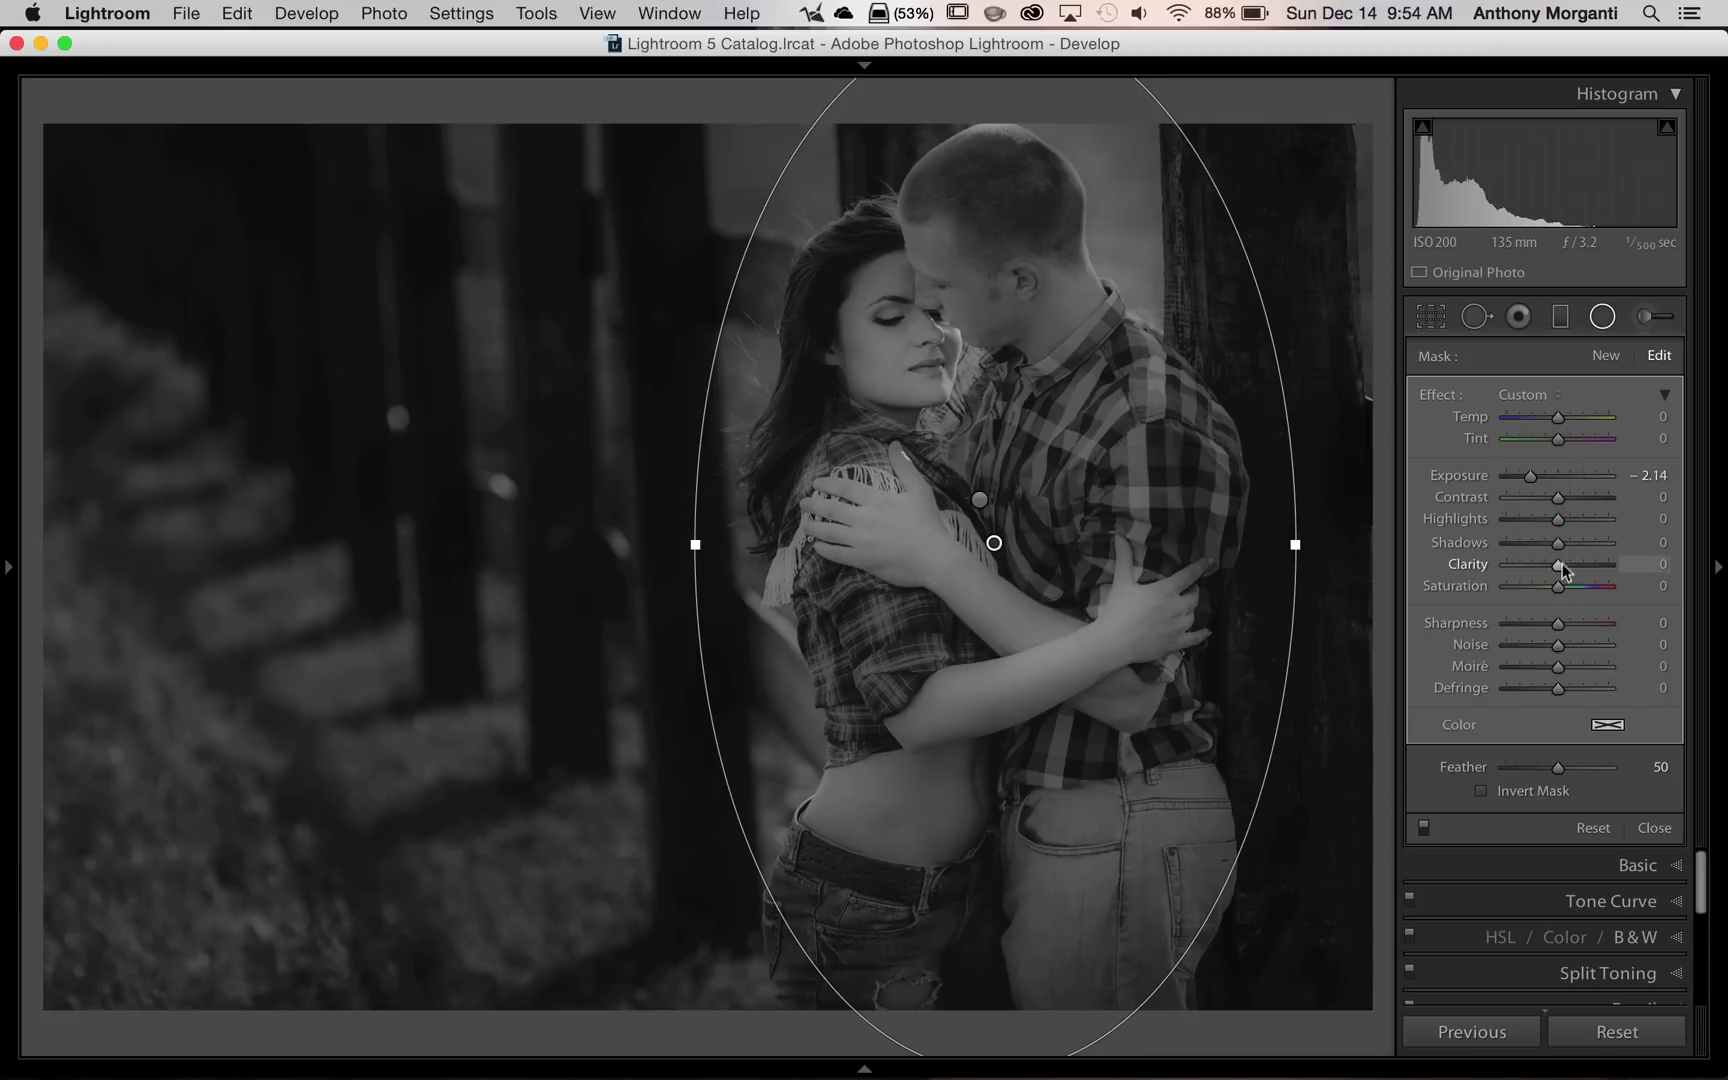
pyautogui.moveTo(1558, 570); pyautogui.dragTo(1502, 573)
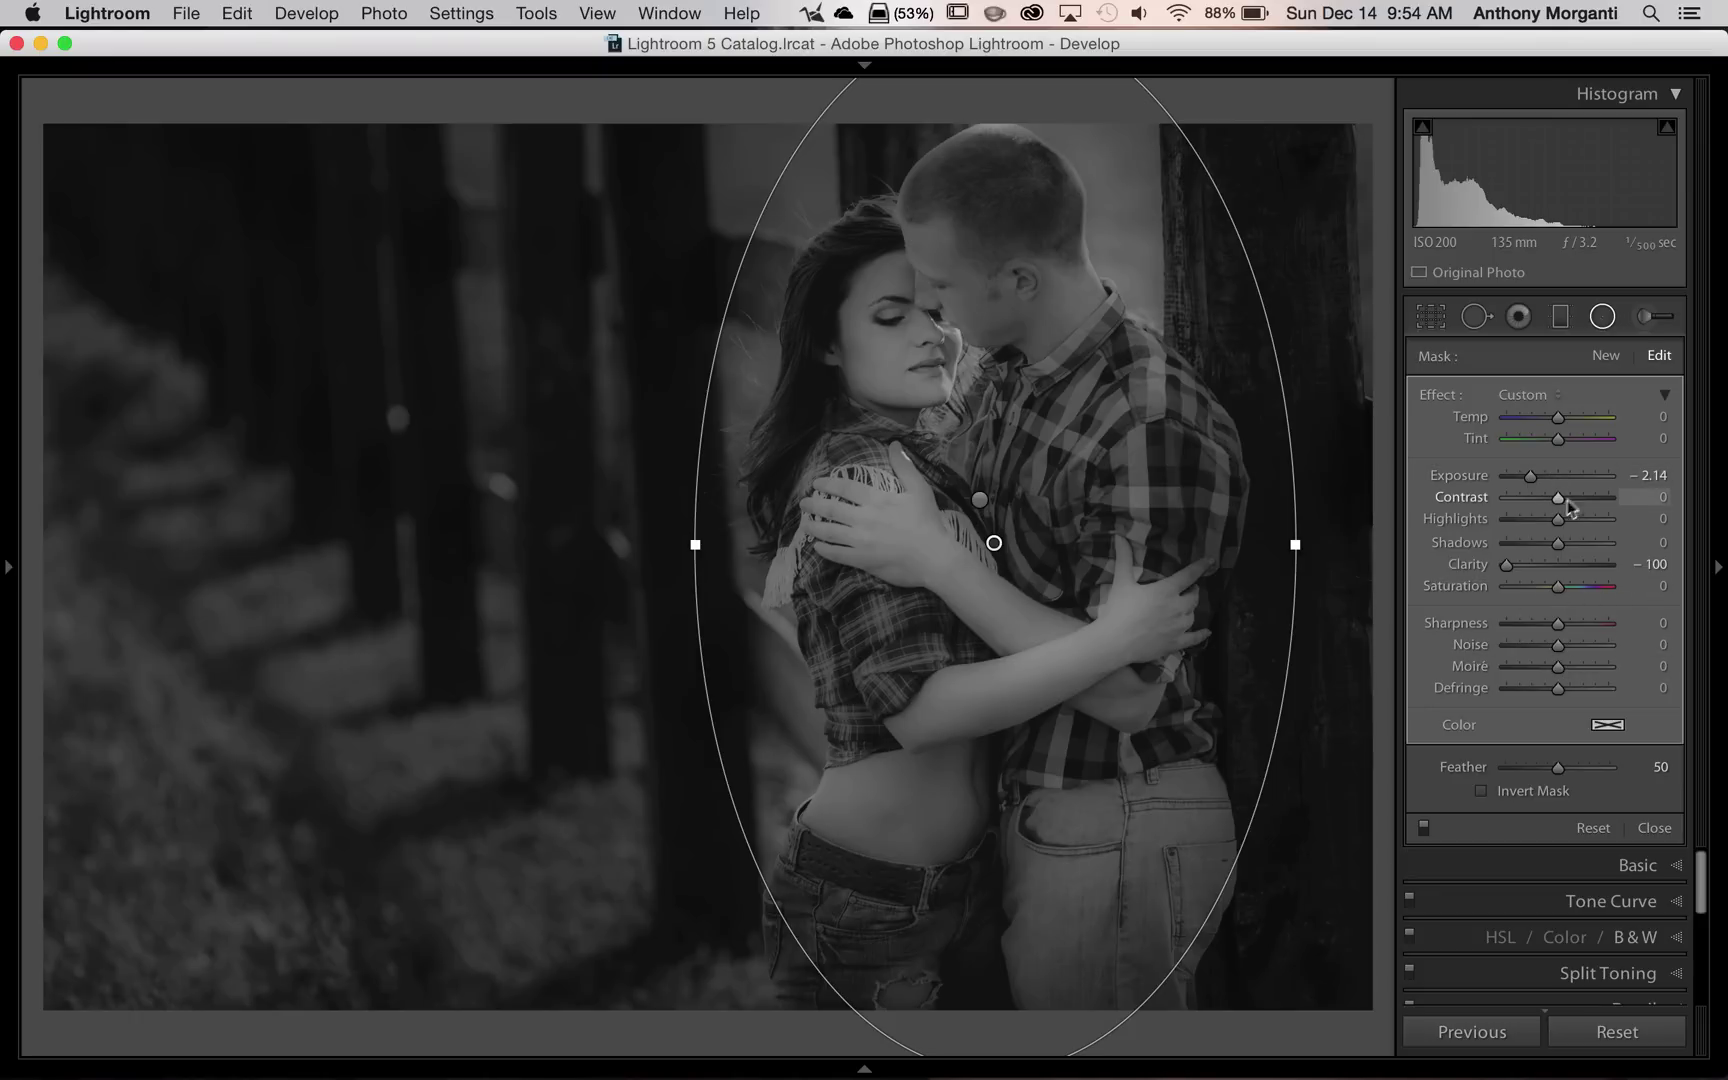
pyautogui.moveTo(1561, 494); pyautogui.dragTo(1590, 496)
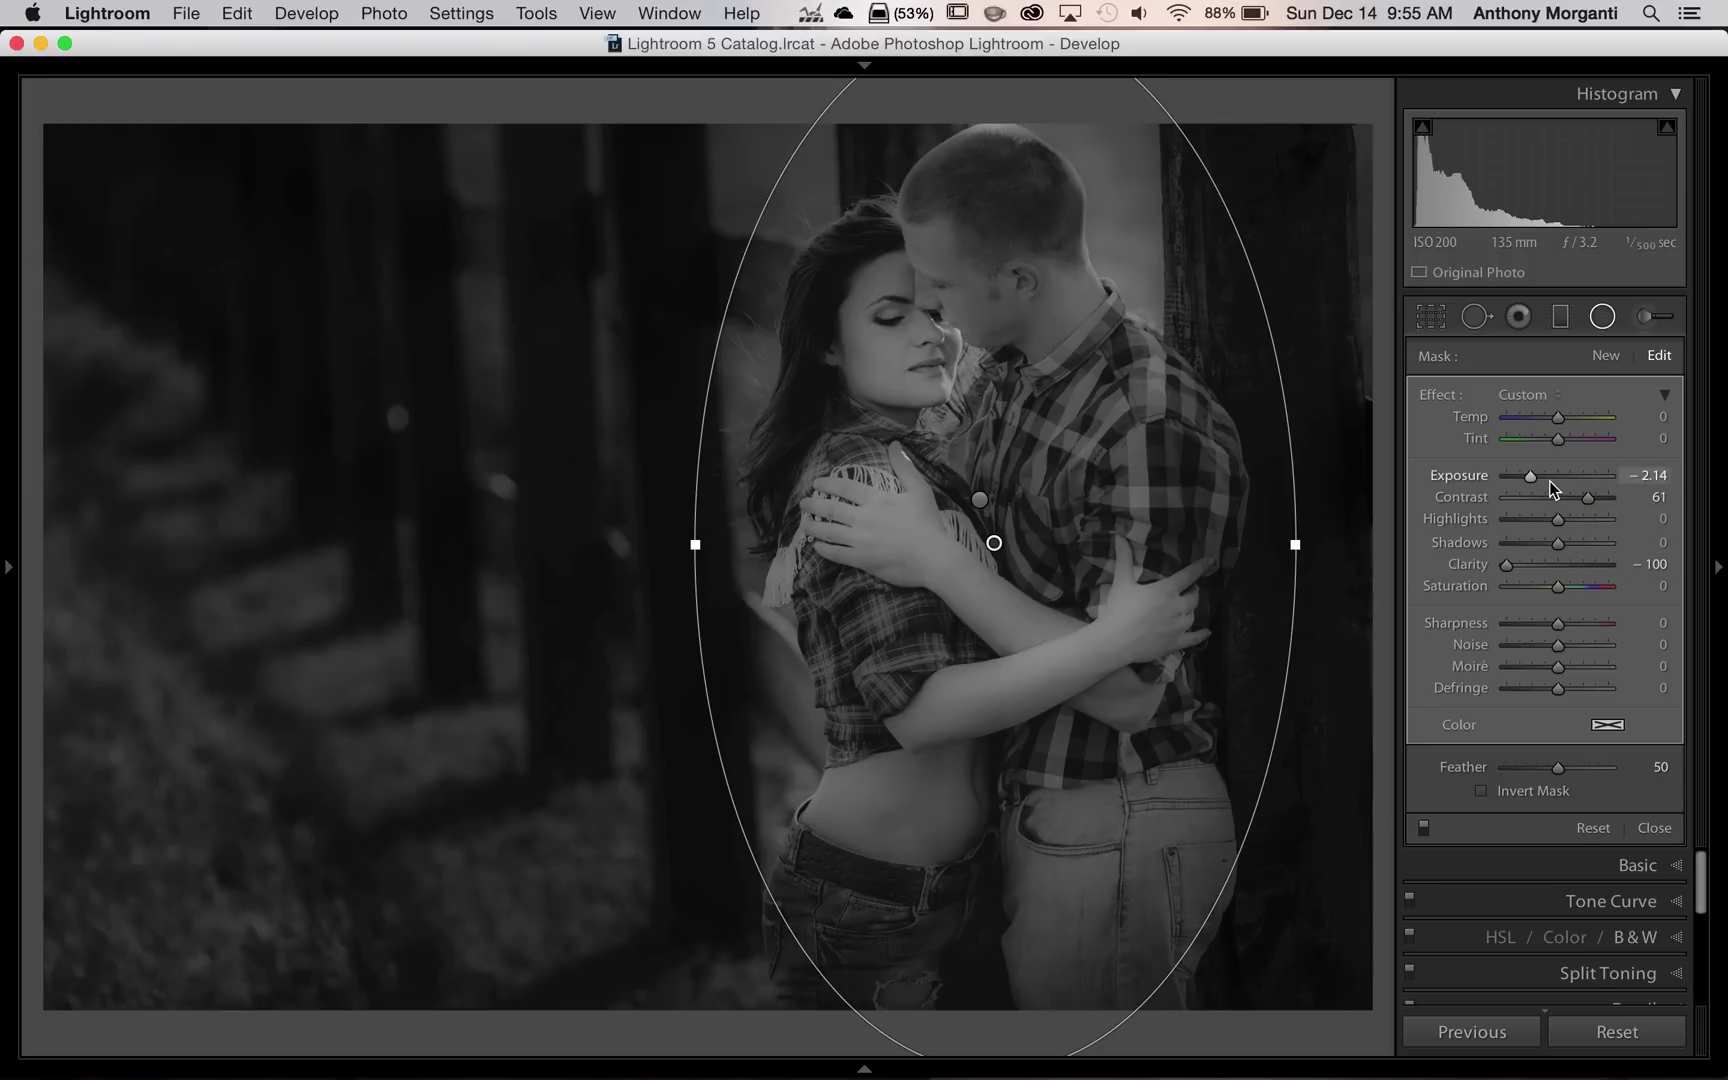
pyautogui.click(1600, 317)
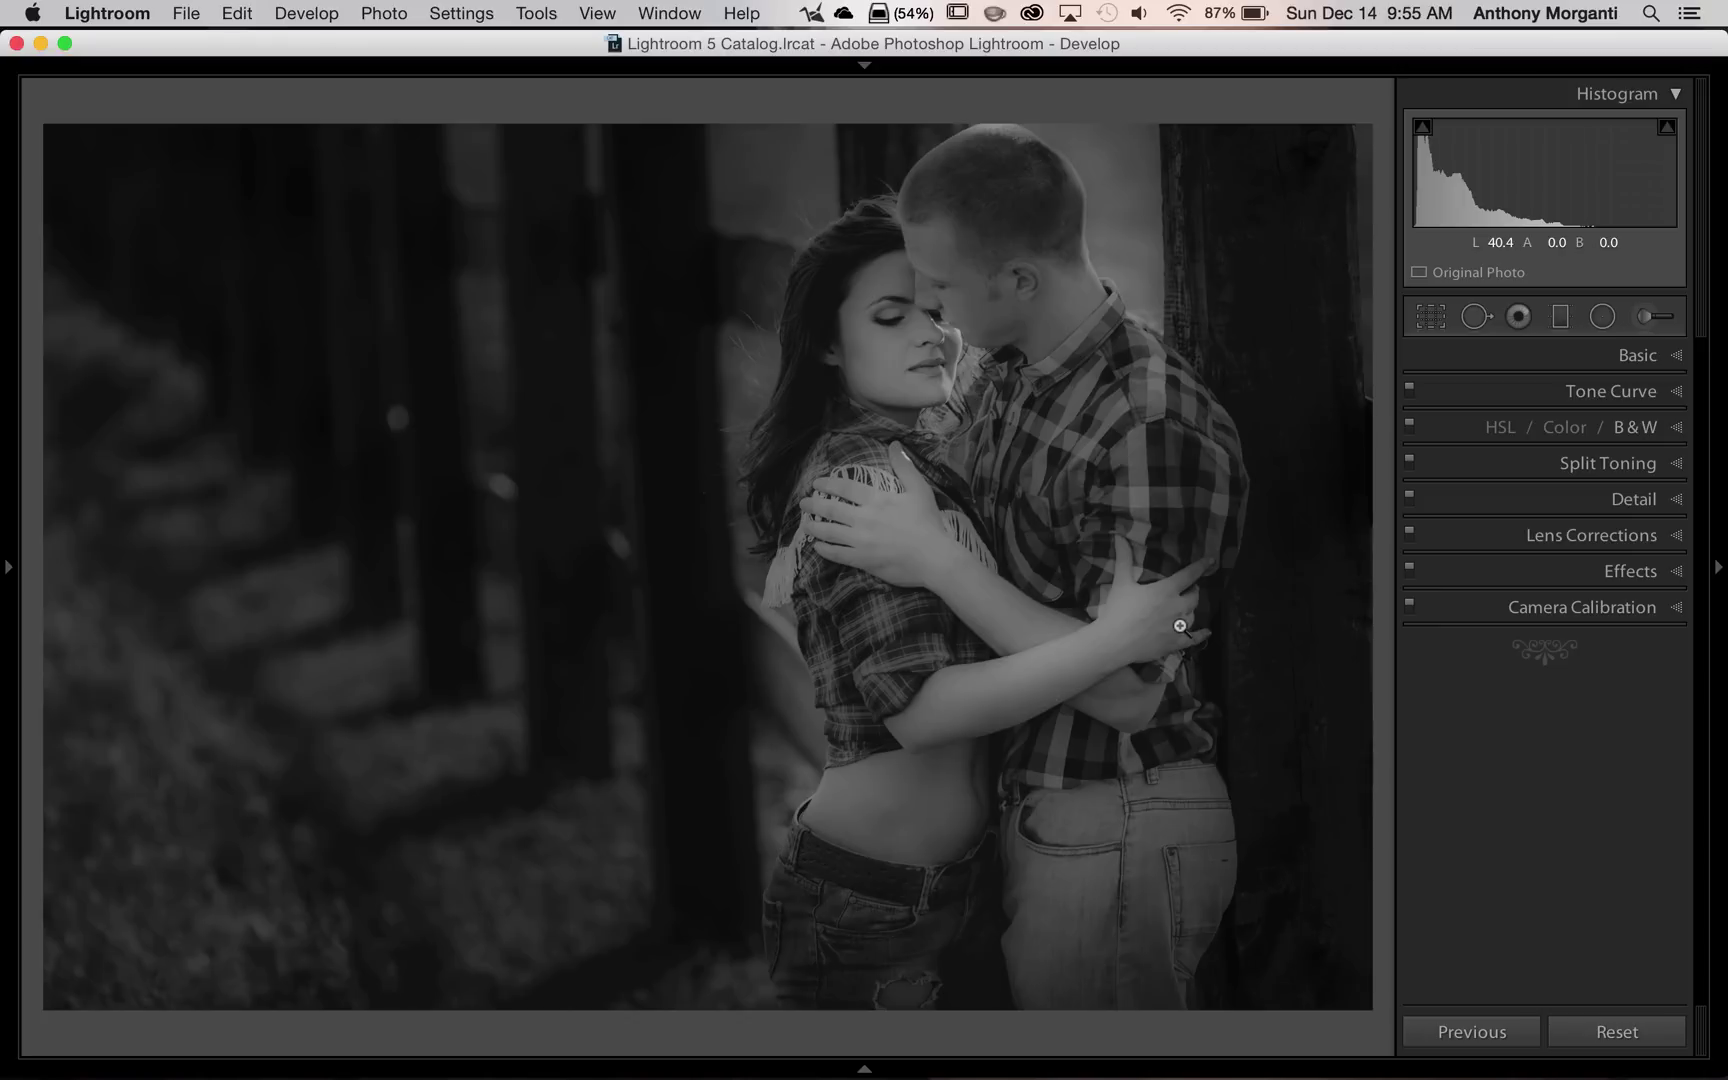
# Select the inverted radial filter covering the couple and set its Sharpness to −100 and Noise to −70
pyautogui.click(1604, 317)
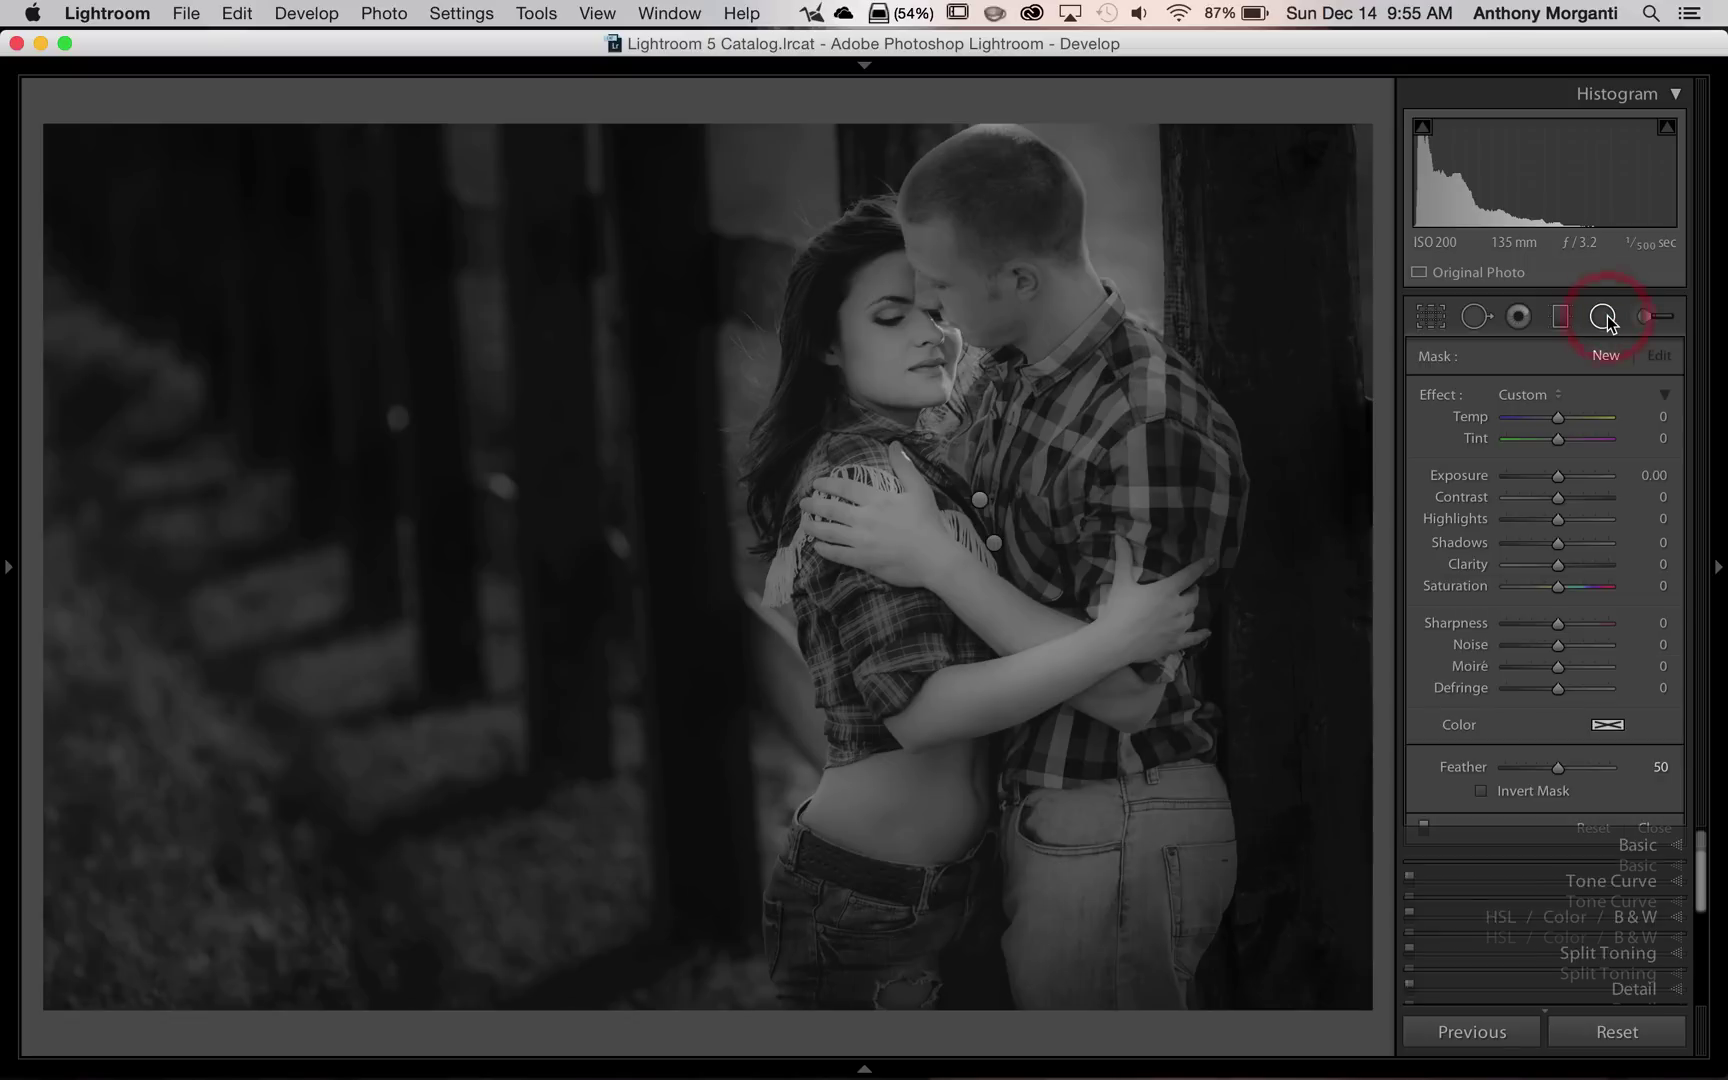
pyautogui.click(981, 500)
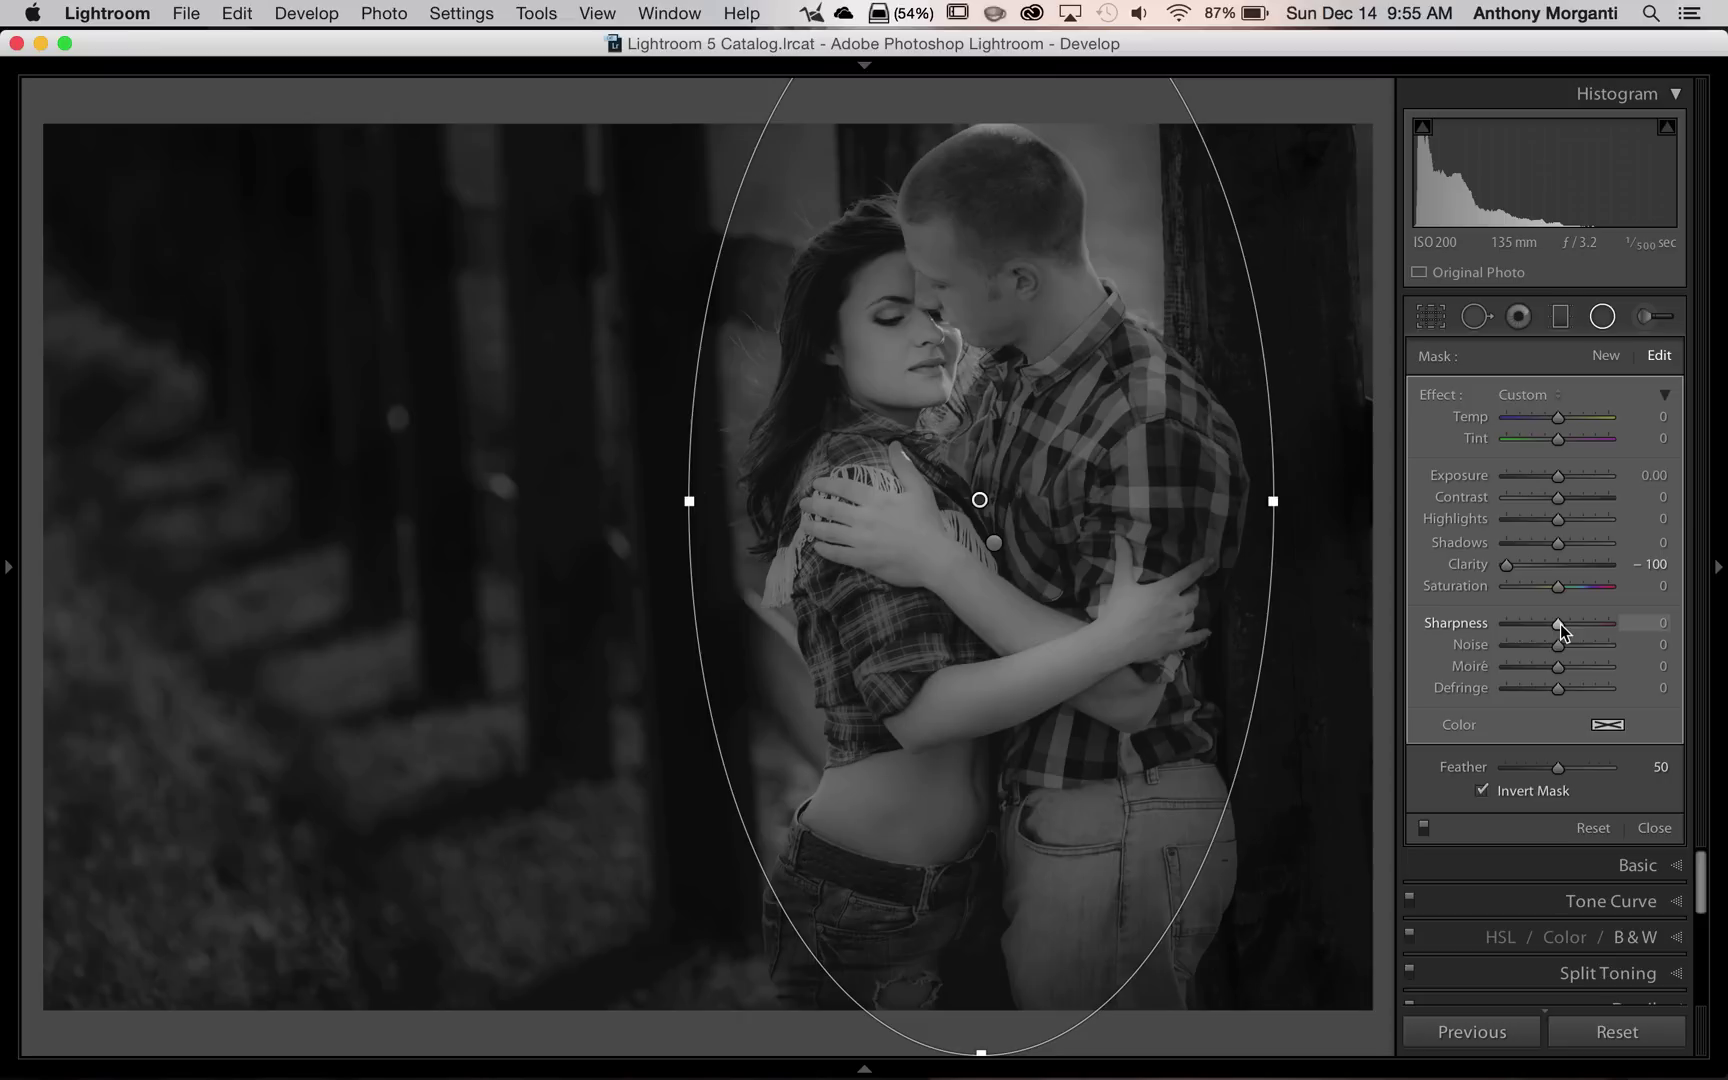
pyautogui.moveTo(1561, 624); pyautogui.dragTo(1524, 652)
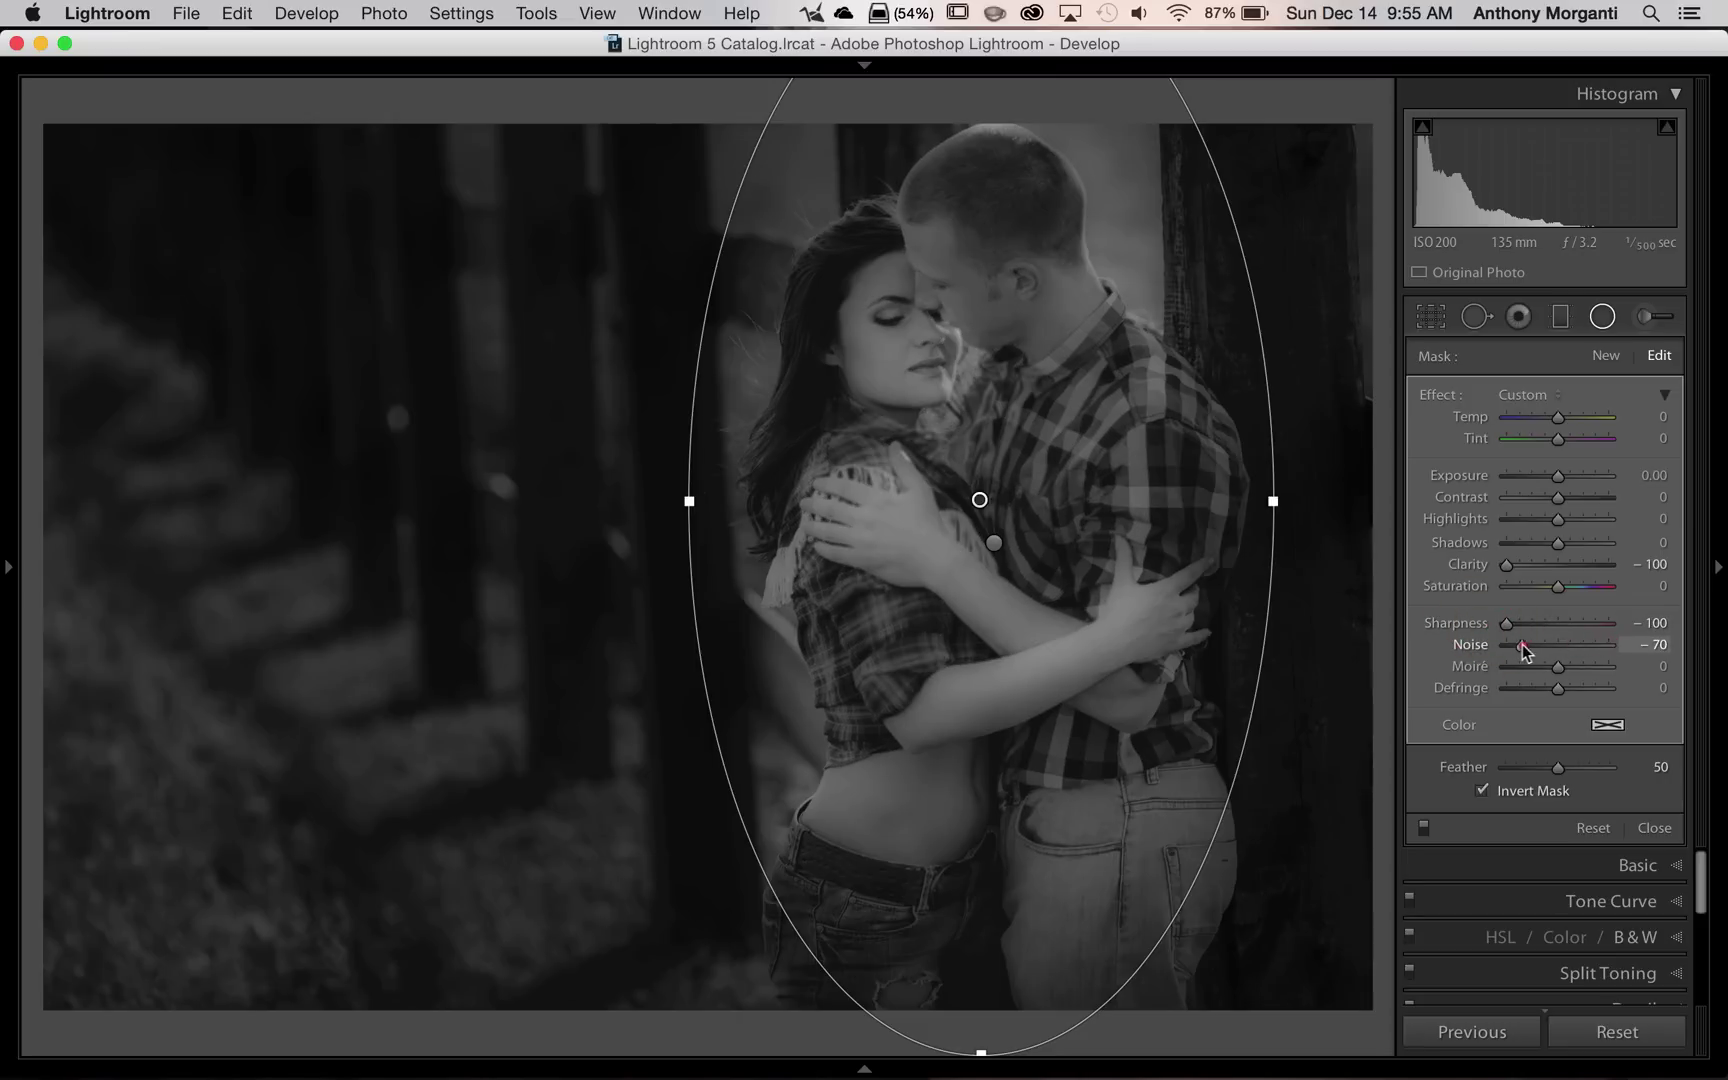
# Reset the filter's Noise to its default, then try Highlights at 100 and reset that as well
pyautogui.doubleClick(1539, 648)
pyautogui.moveTo(1557, 519); pyautogui.dragTo(1607, 518)
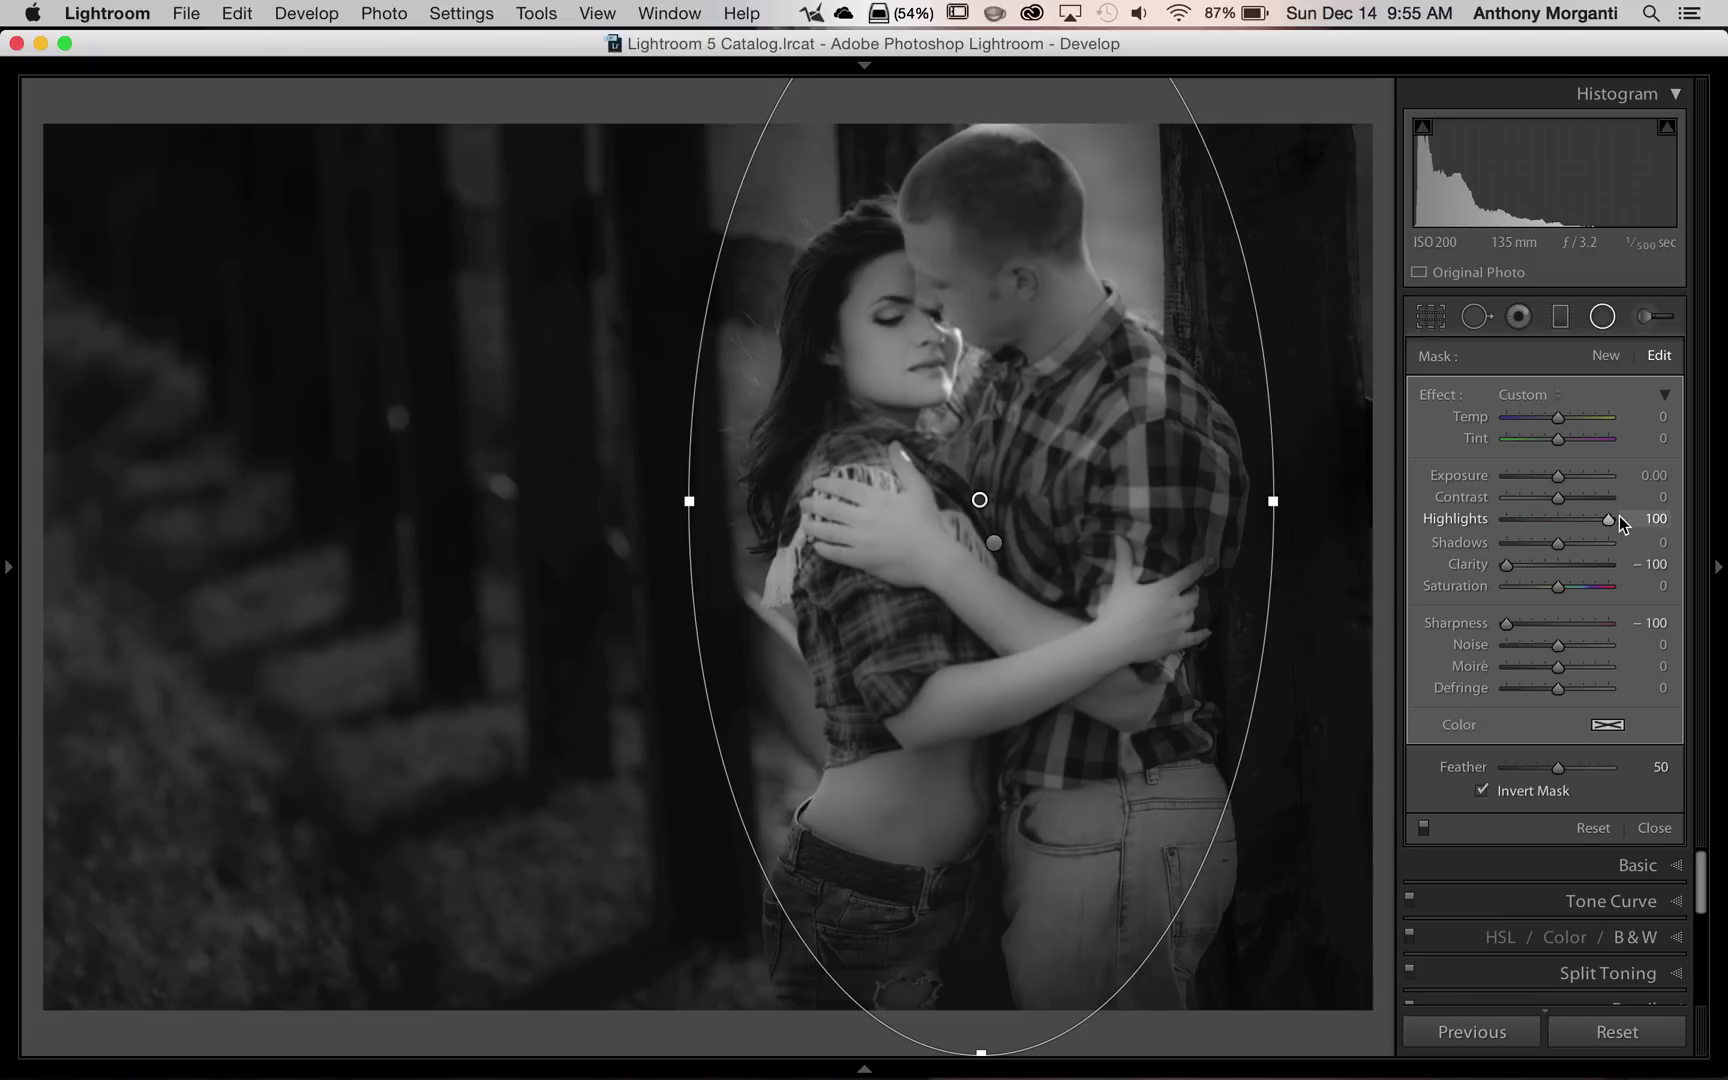
pyautogui.doubleClick(1592, 518)
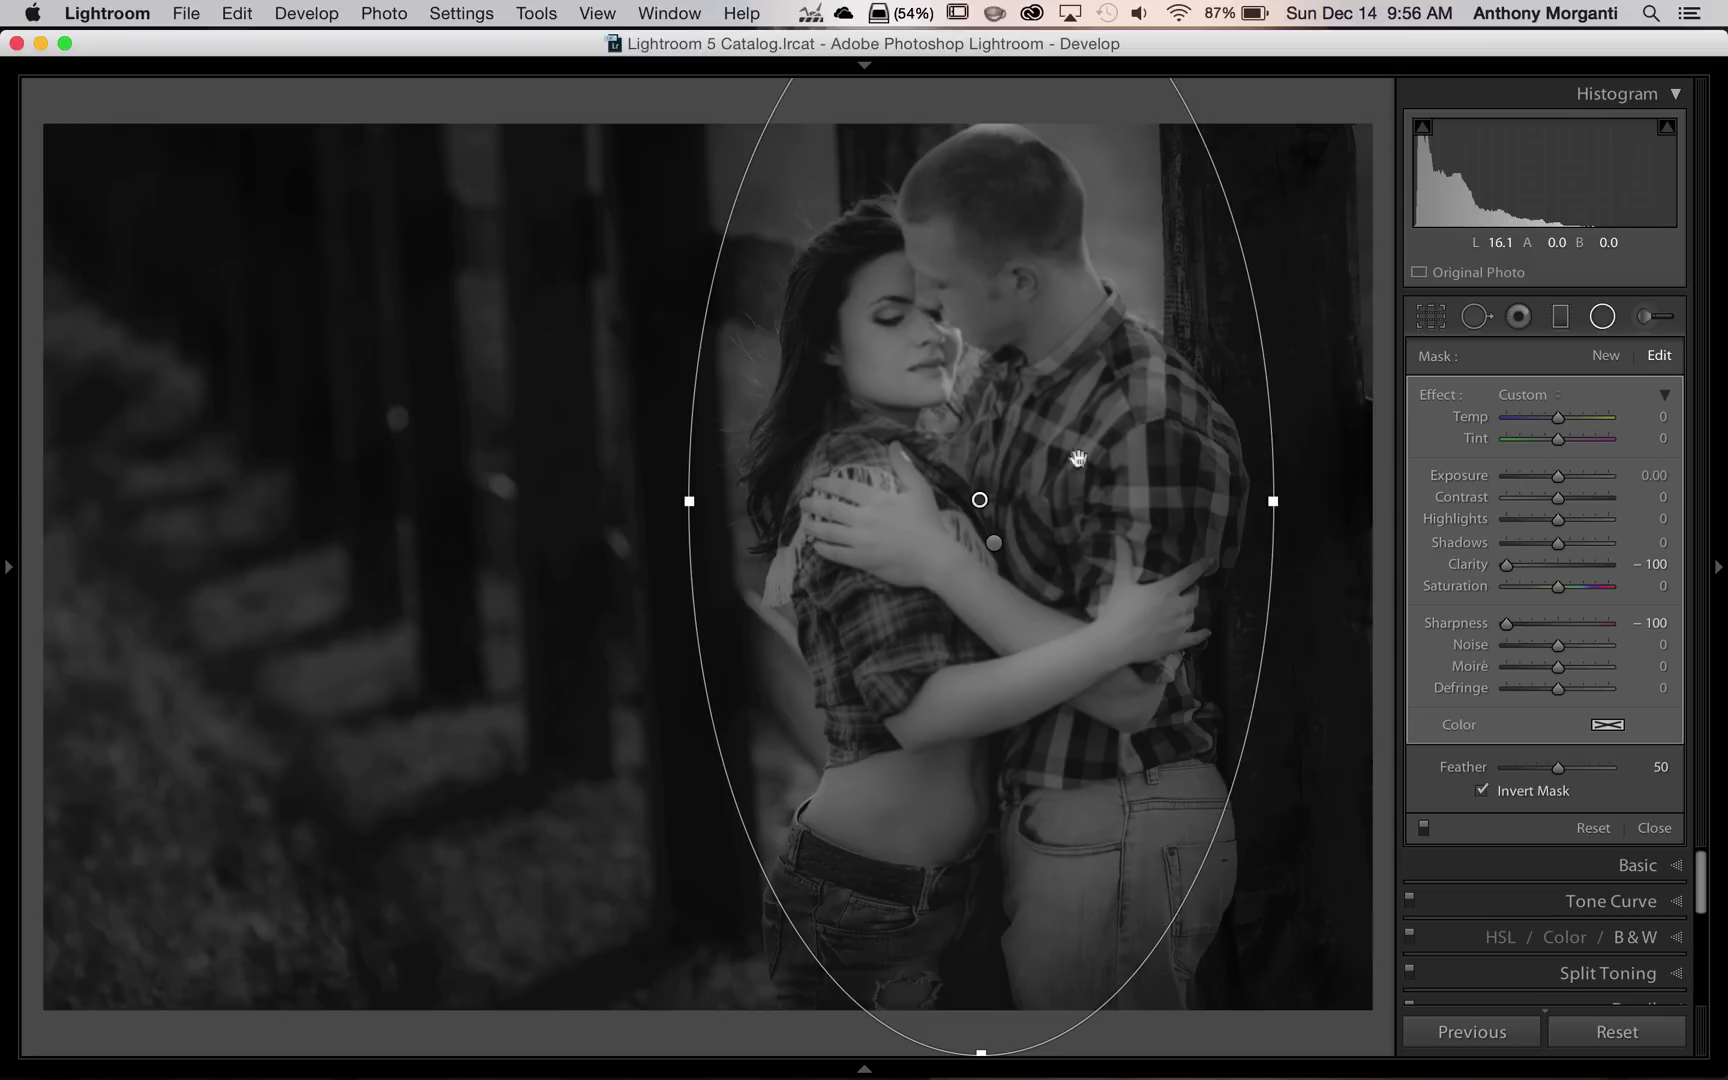
# Duplicate the inverted radial filter in place, set the duplicate's Clarity to −46 and close the Radial Filter tool
pyautogui.rightClick(979, 500)
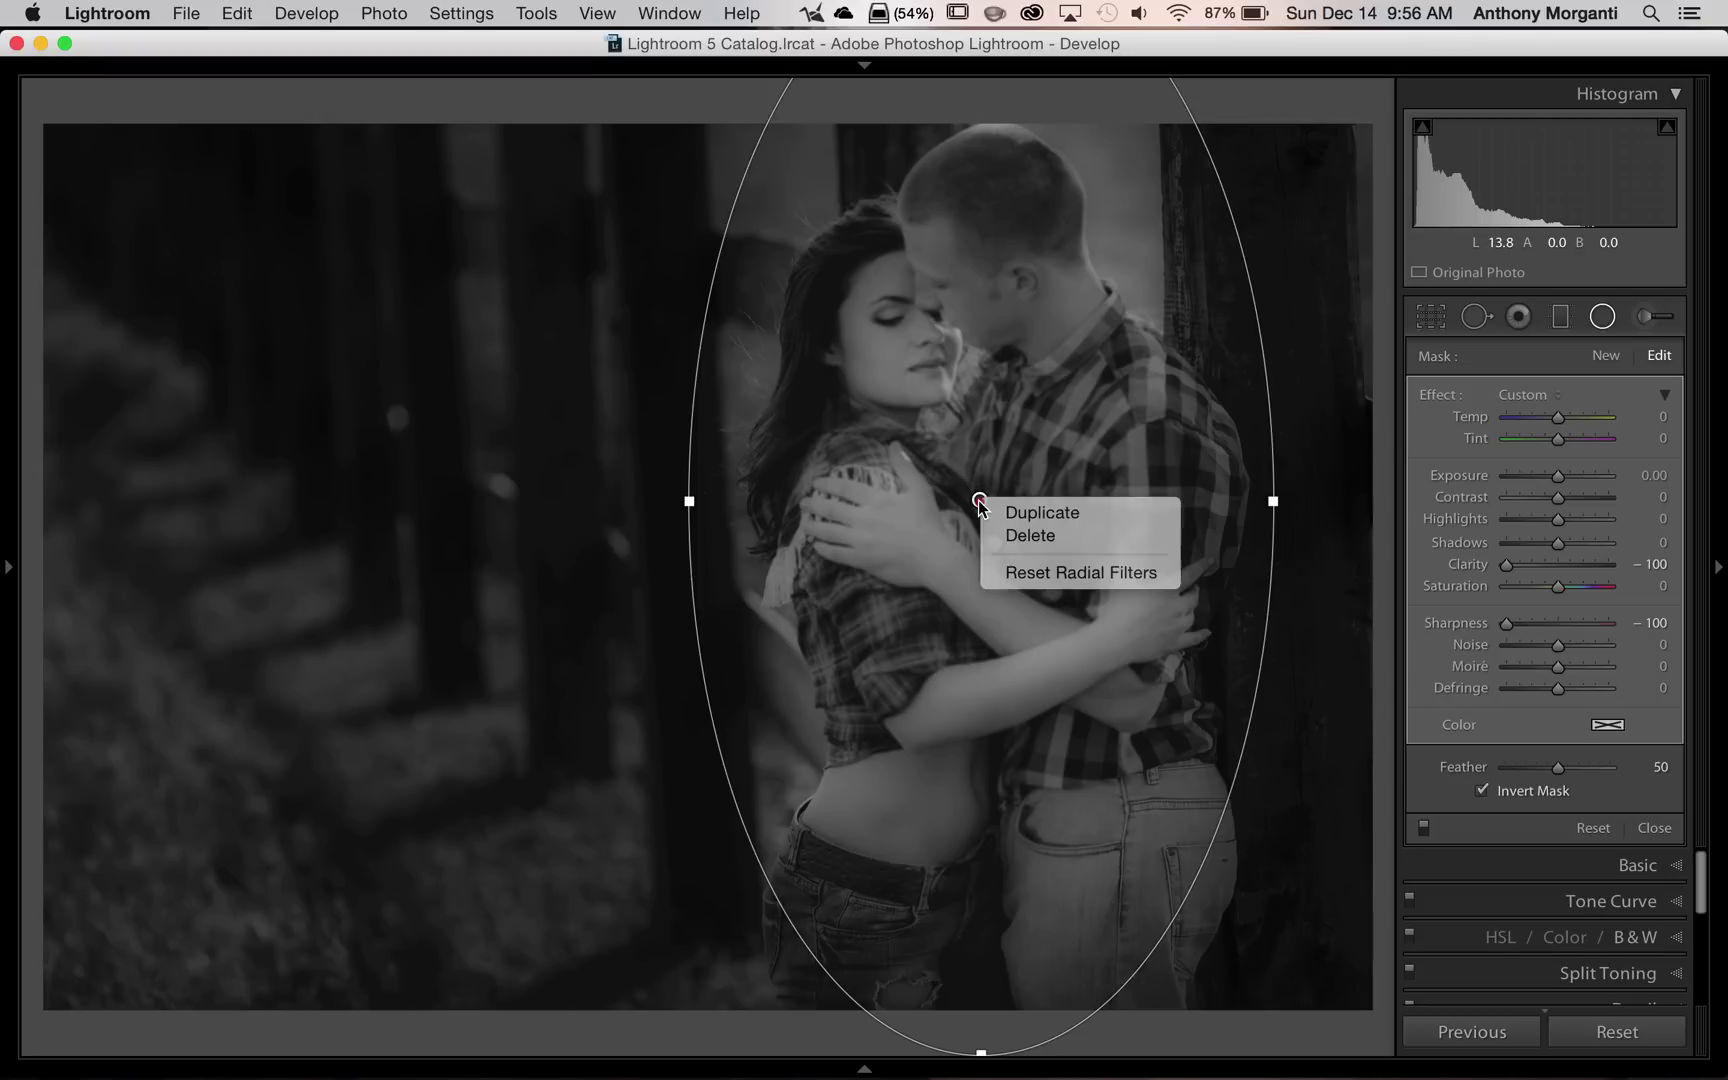
pyautogui.click(1054, 513)
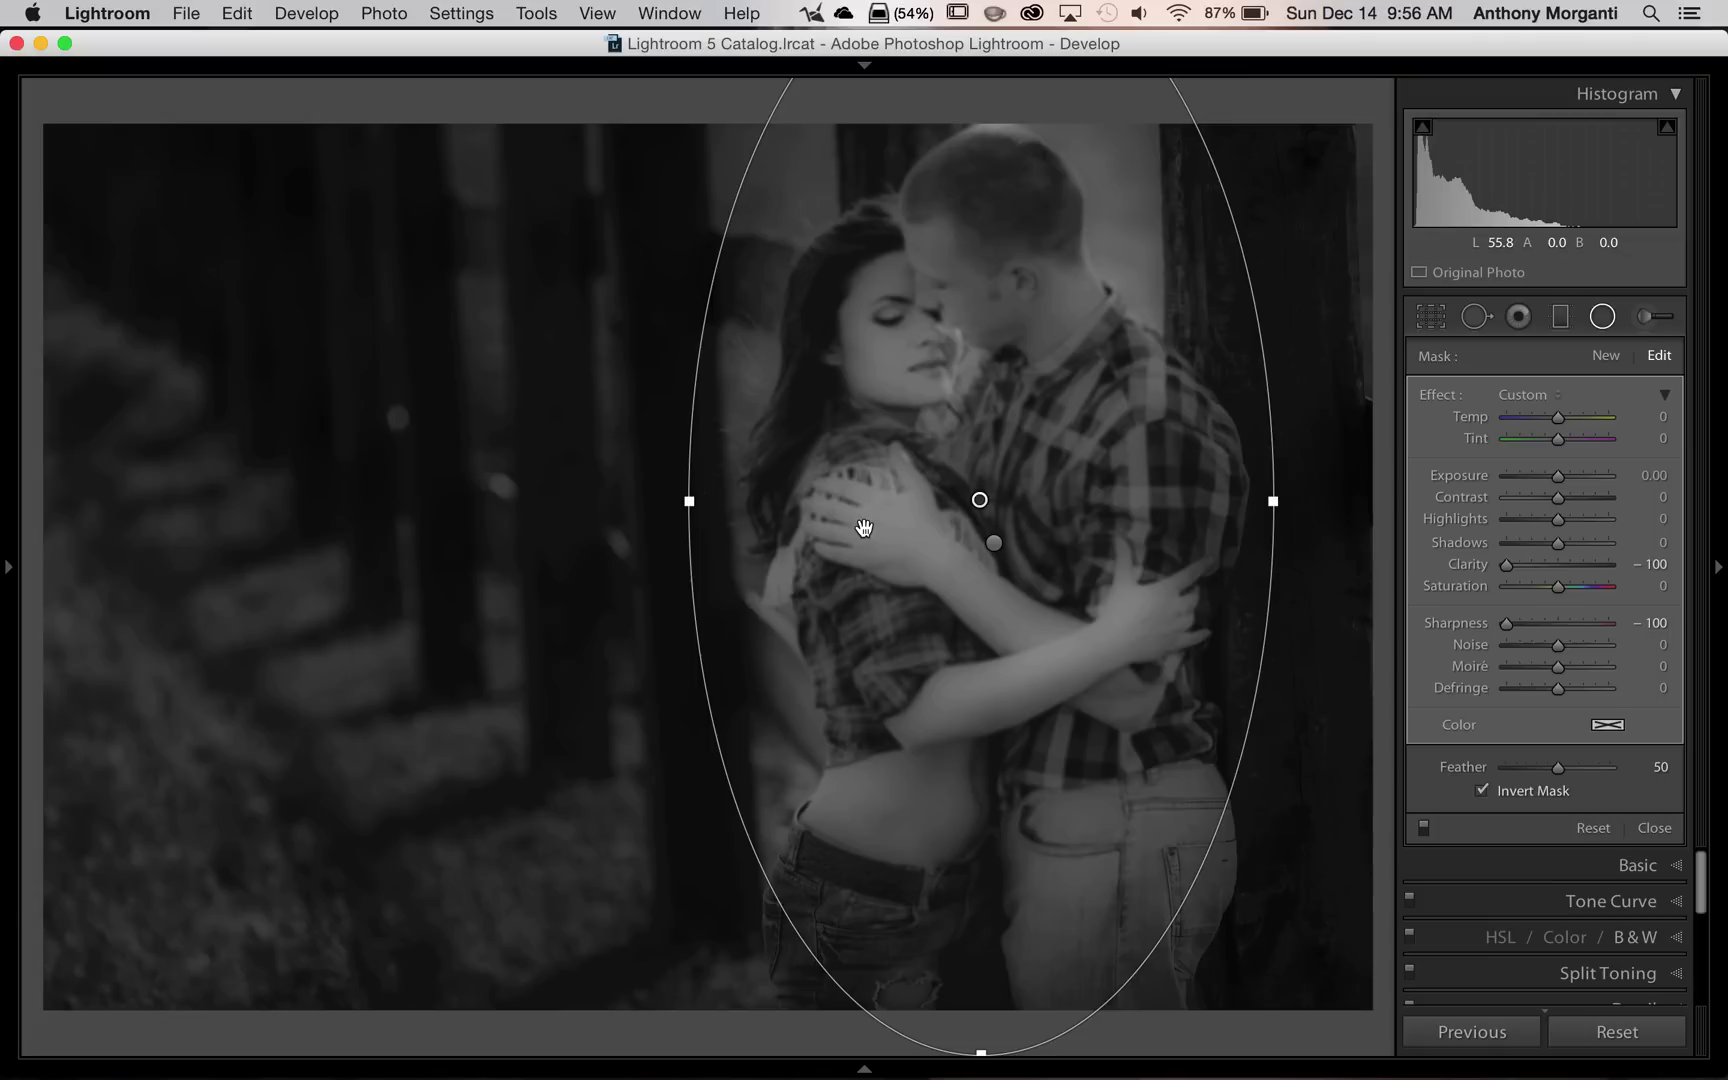
pyautogui.moveTo(1508, 565); pyautogui.dragTo(1535, 565)
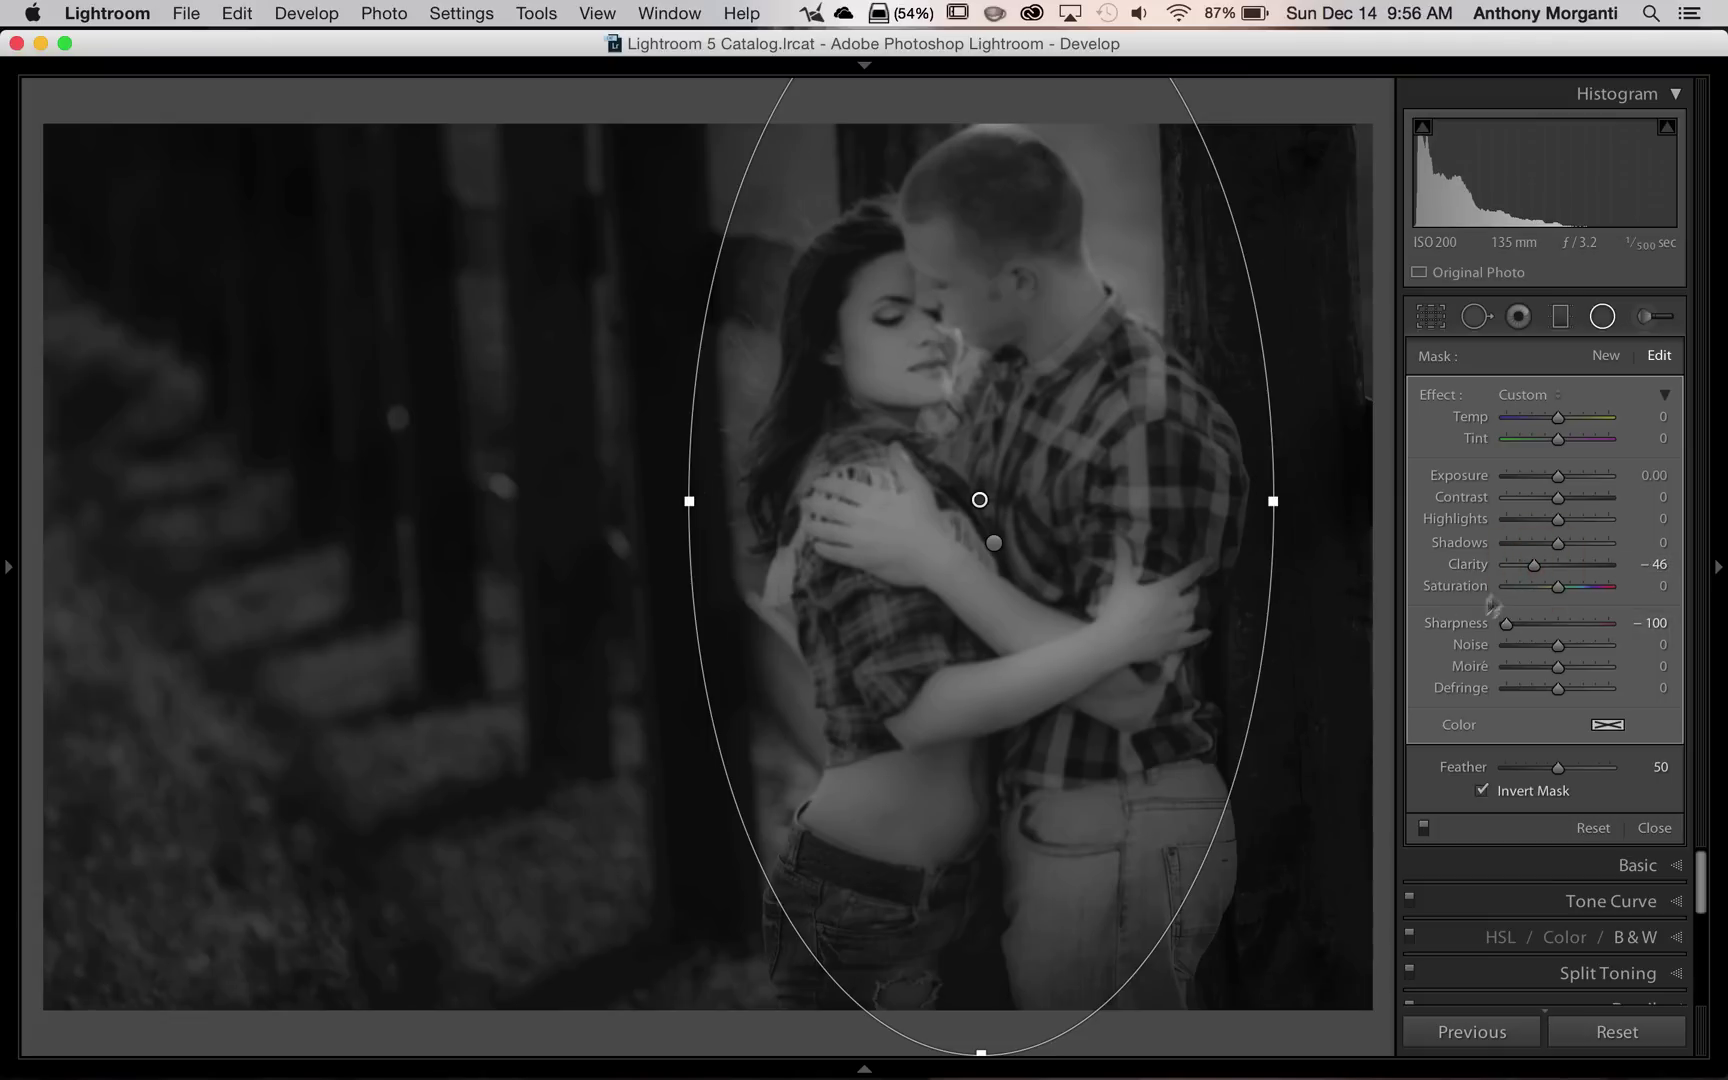
pyautogui.click(1604, 317)
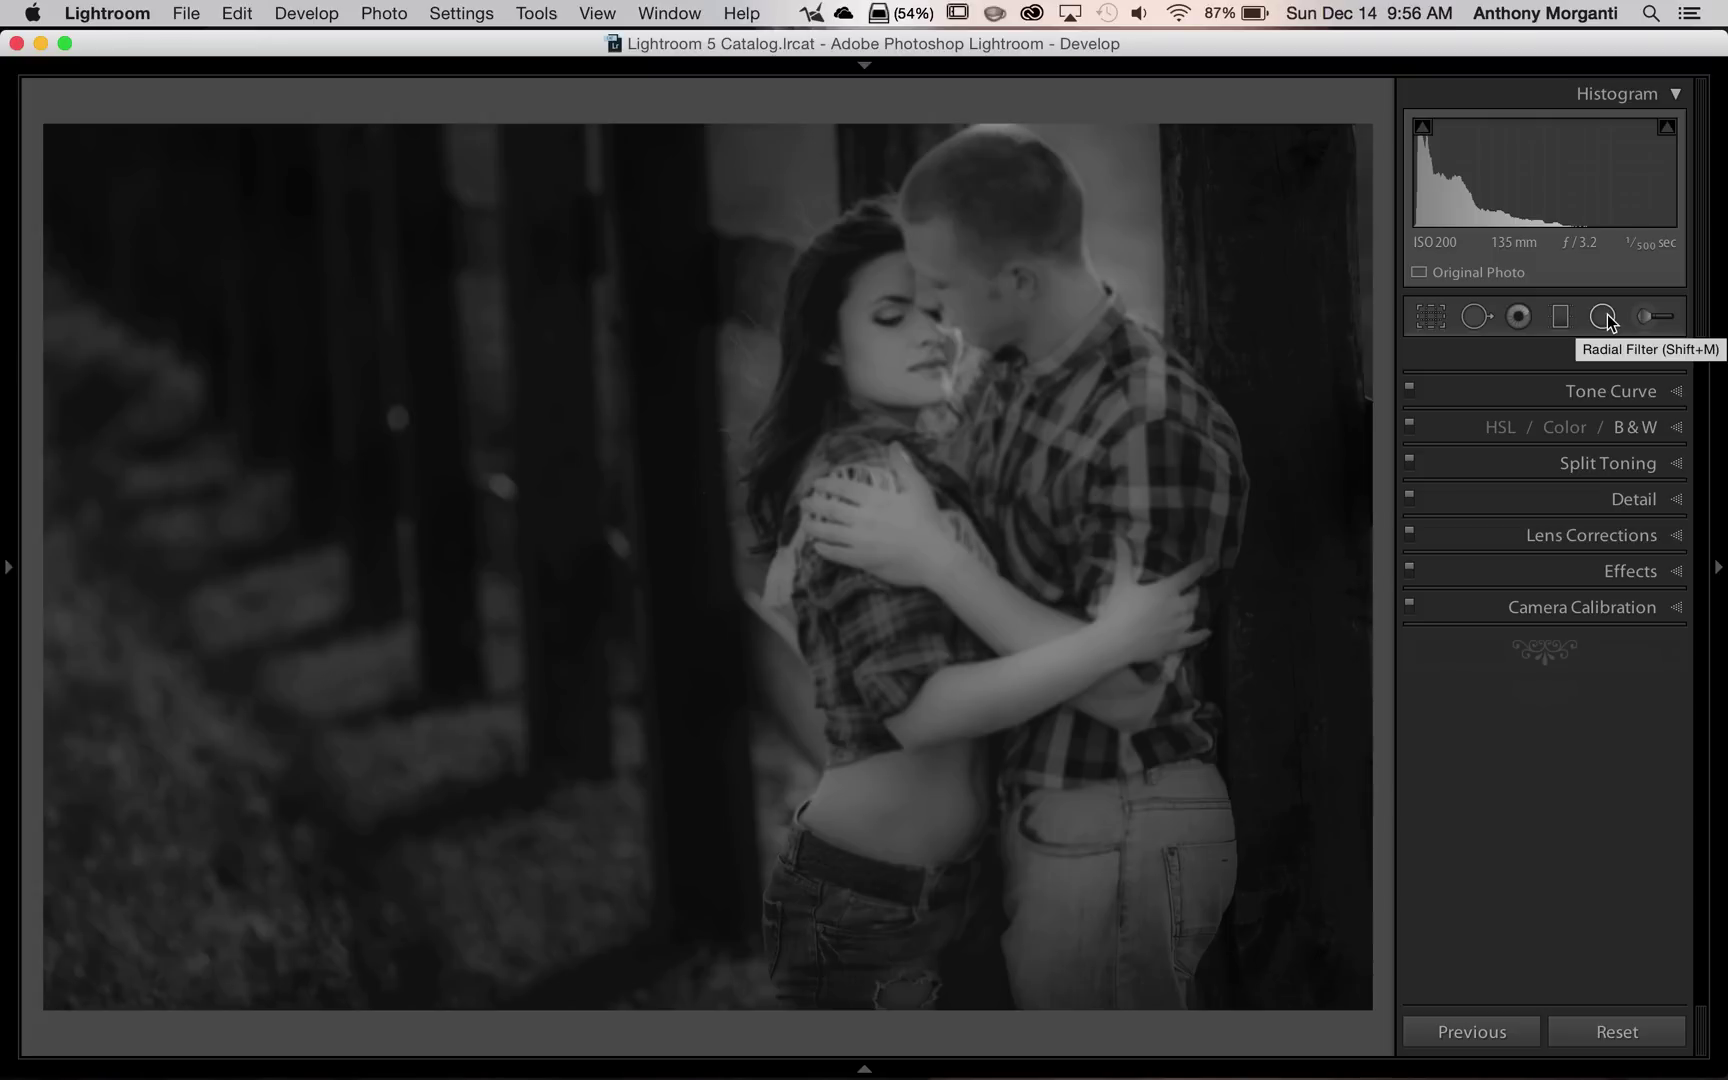
# Reopen the Radial Filter tool to start a new filter
pyautogui.click(1603, 317)
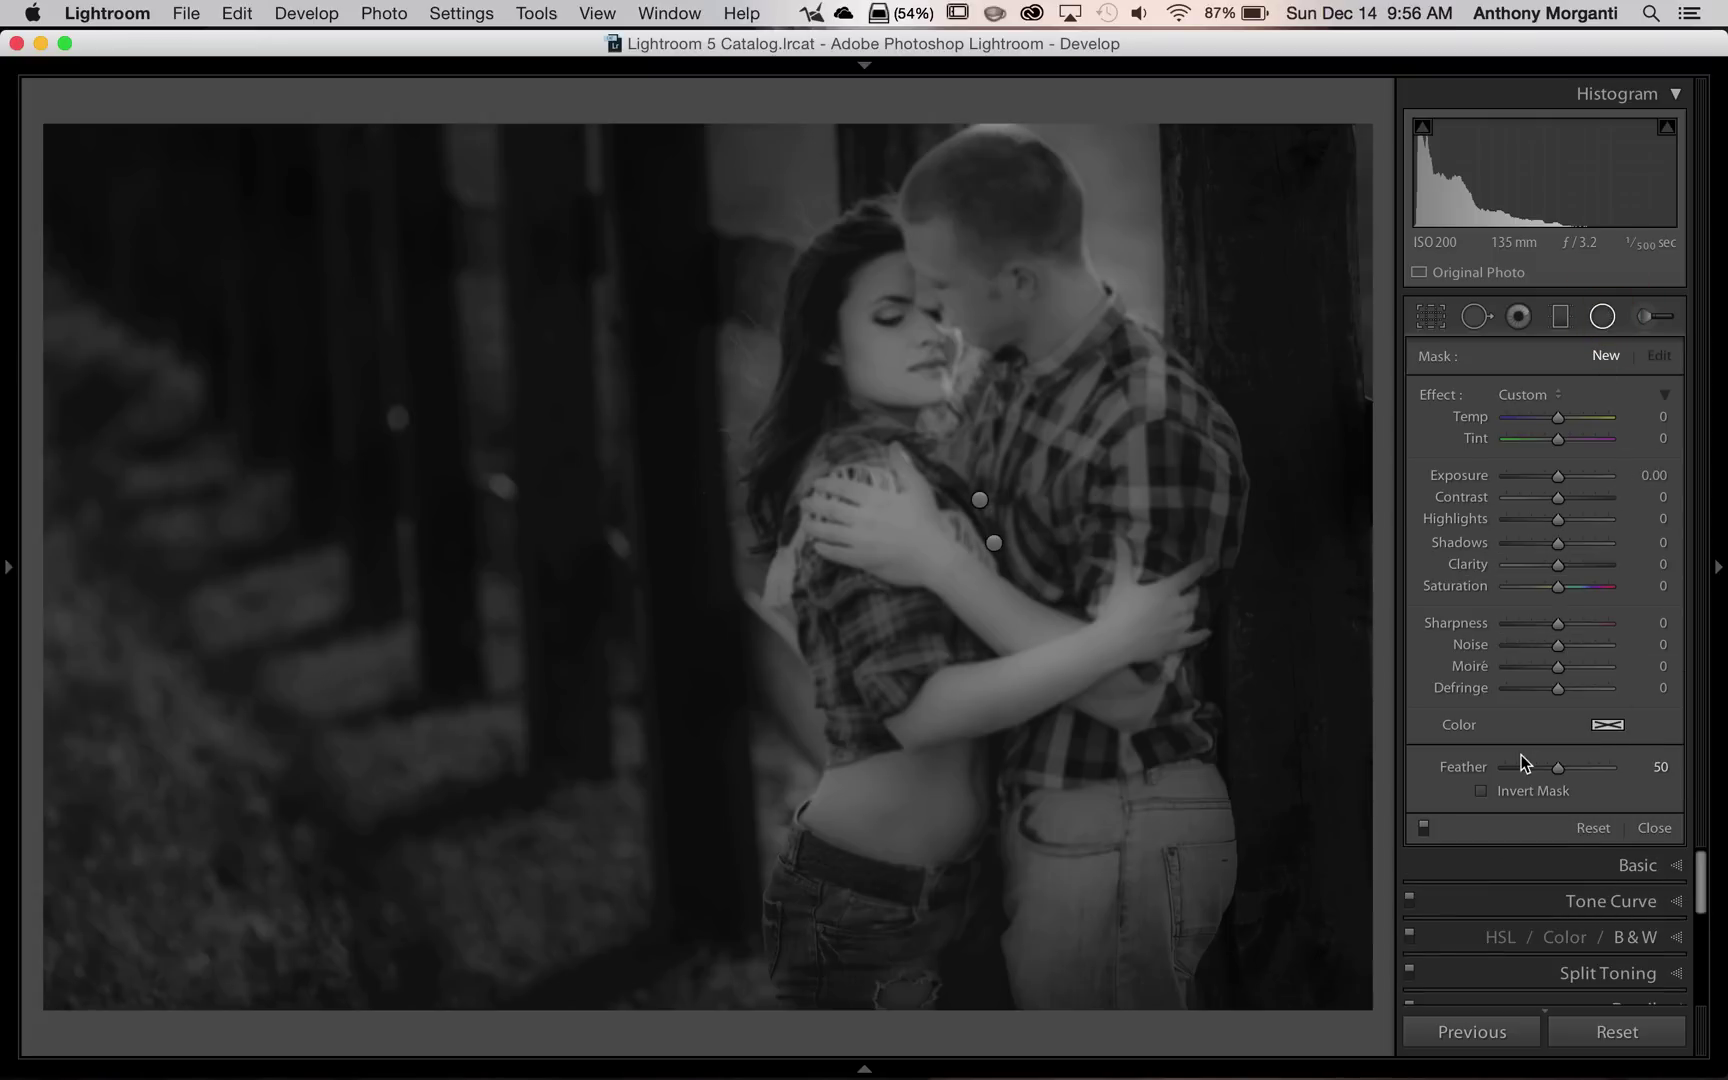